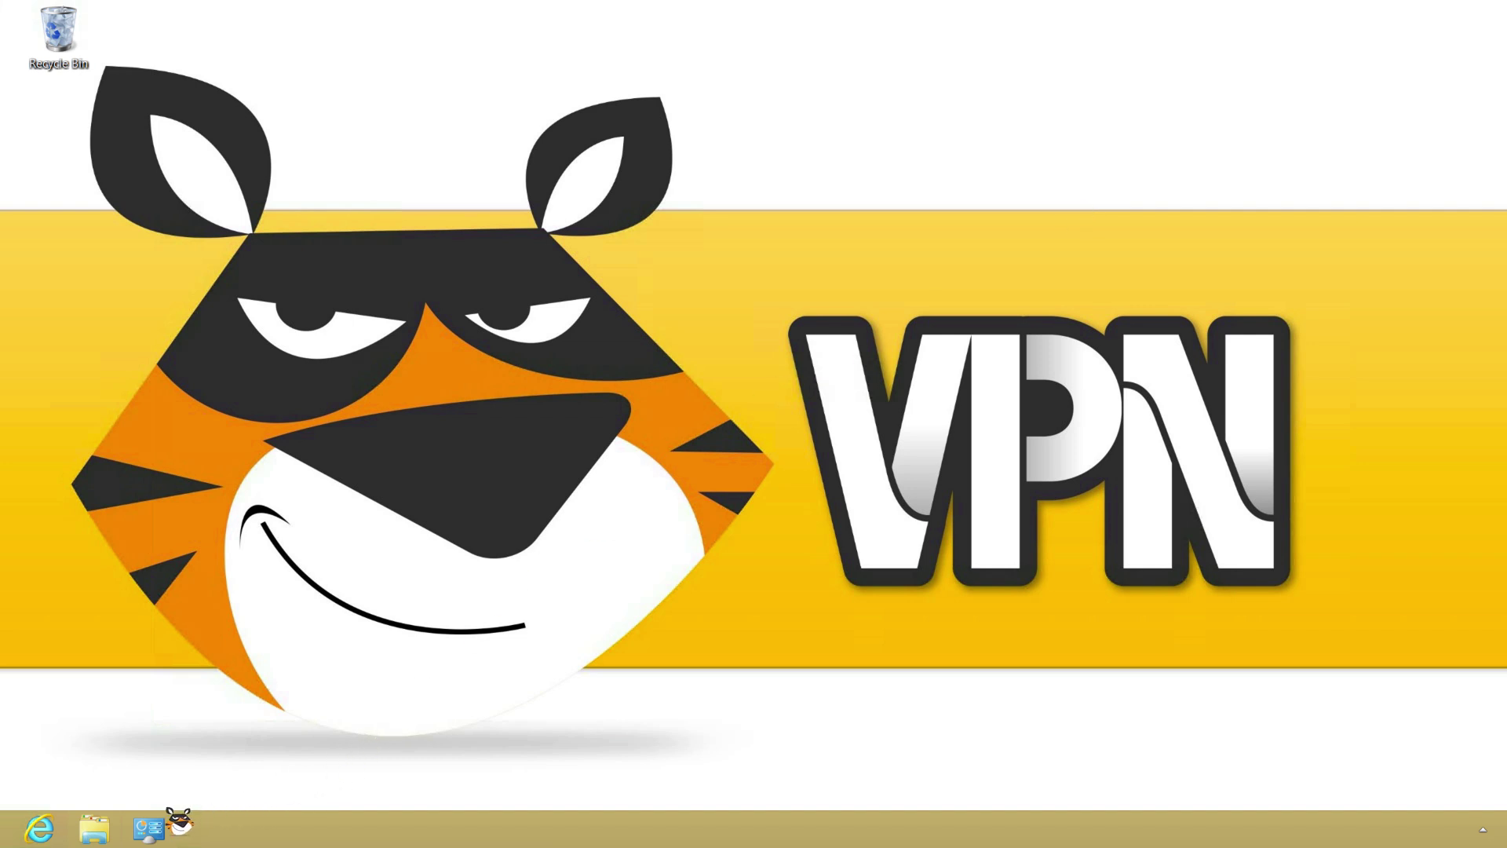
# Step: Reach the Network and Sharing Center through Control Panel's Network and Internet category
pyautogui.click(153, 827)
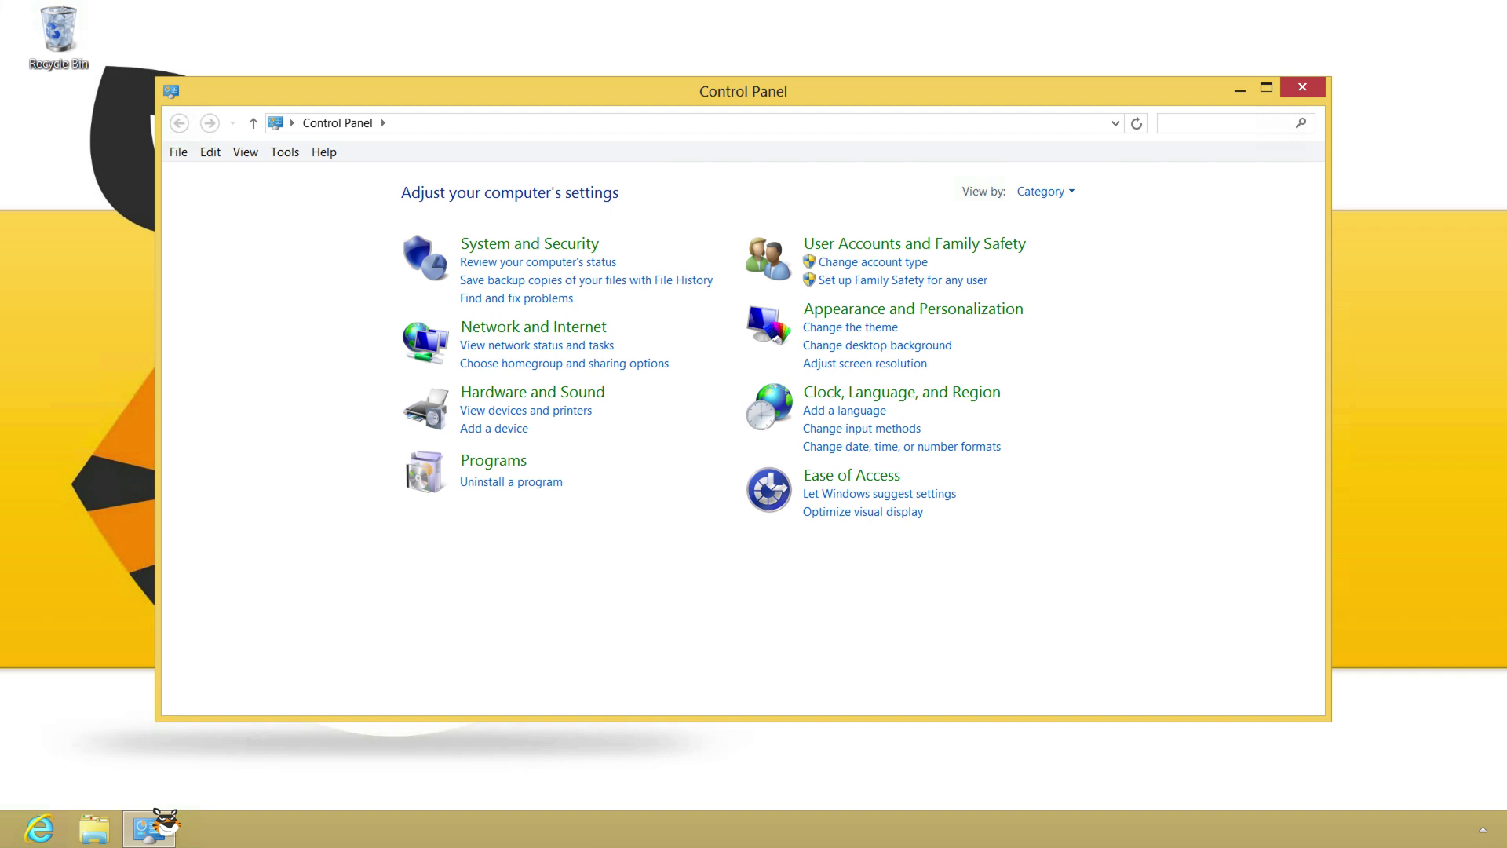
pyautogui.click(544, 329)
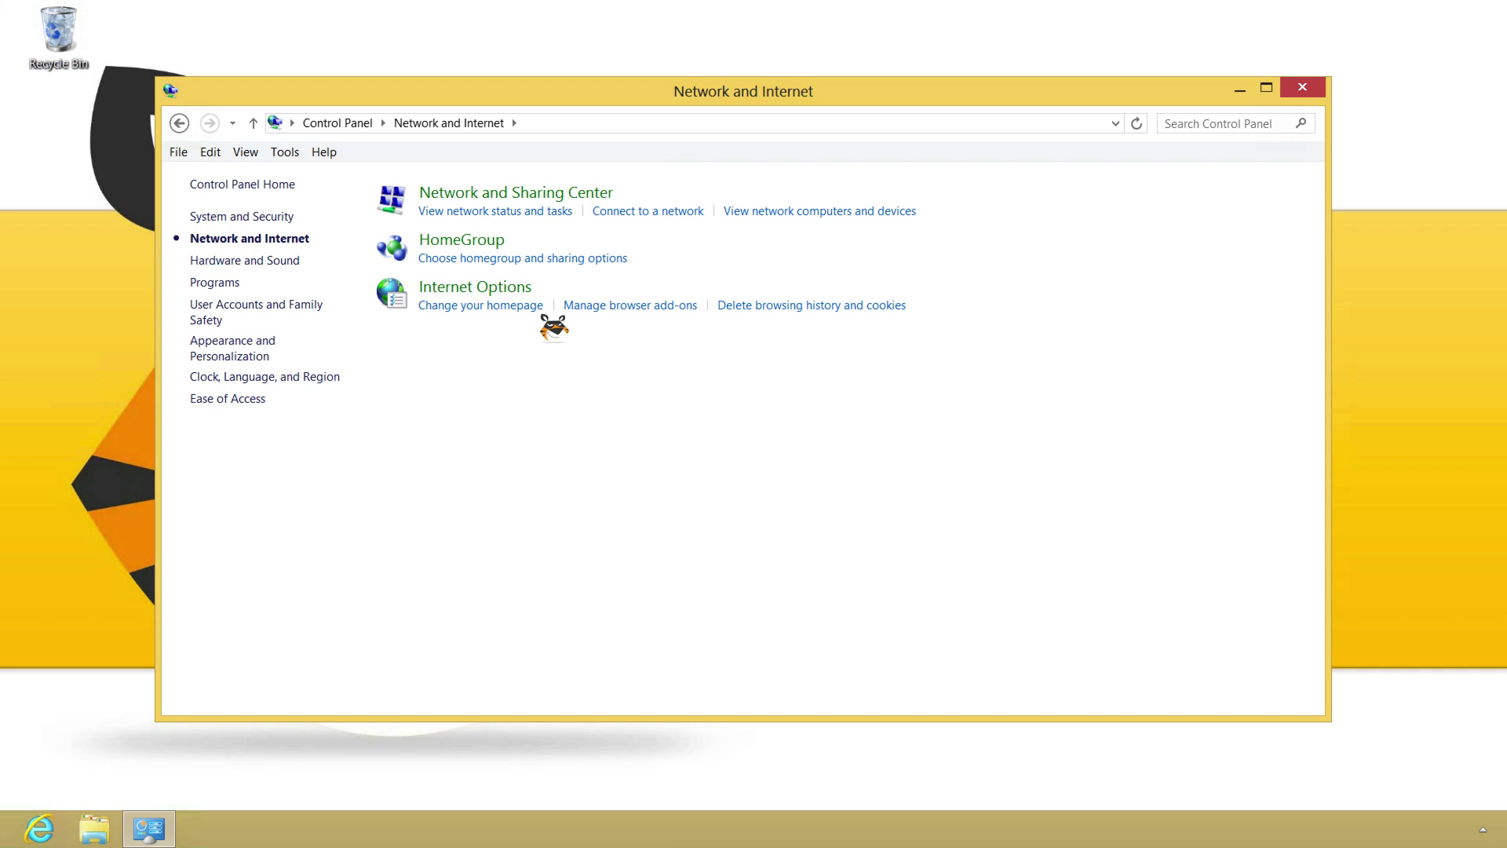
pyautogui.click(551, 191)
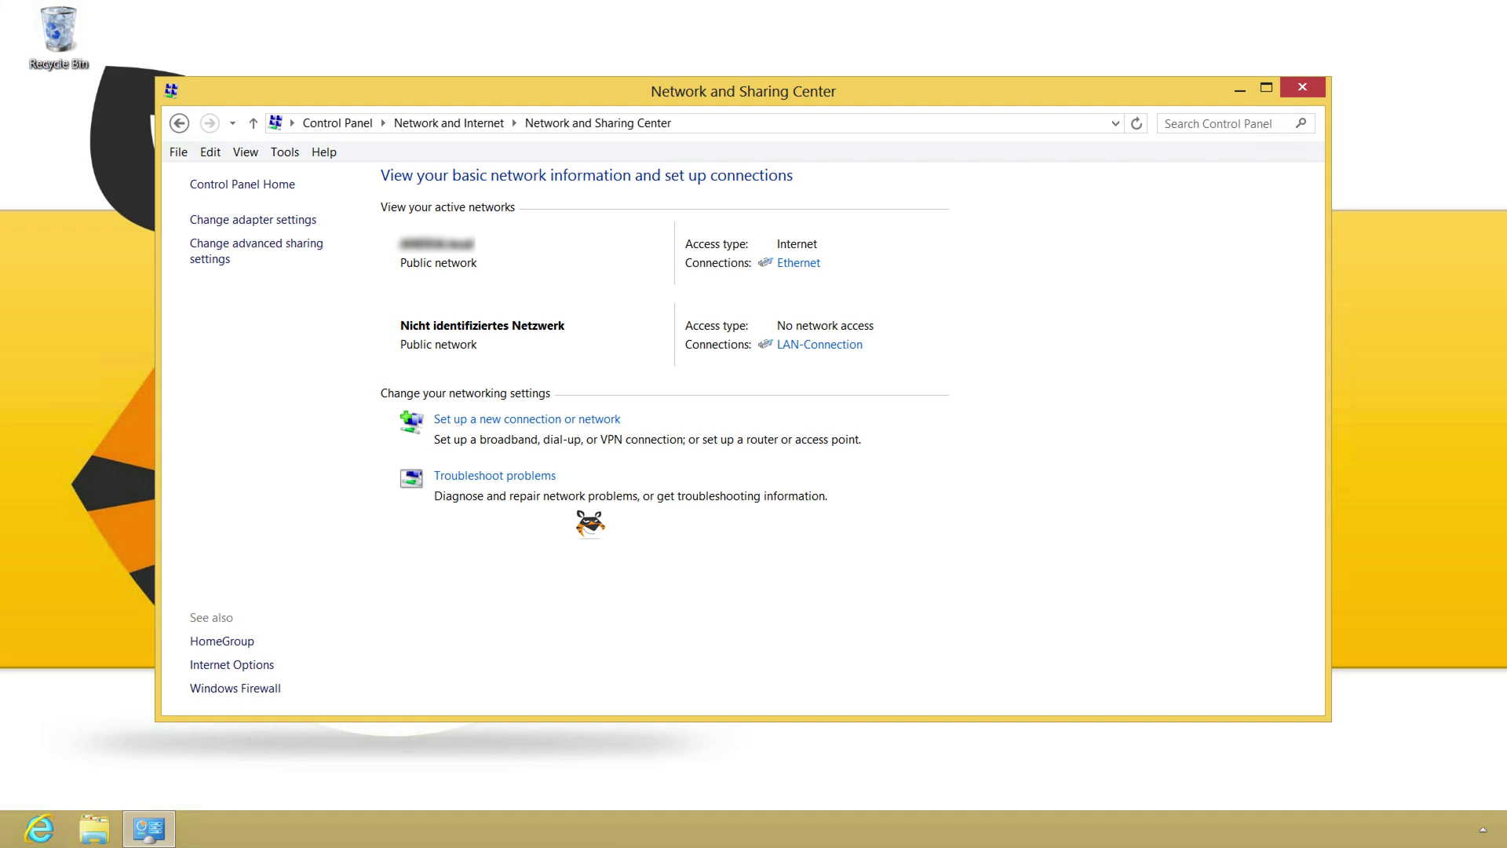
# Step: Start a new 'Connect to a workplace' setup using an Internet VPN connection
pyautogui.click(570, 420)
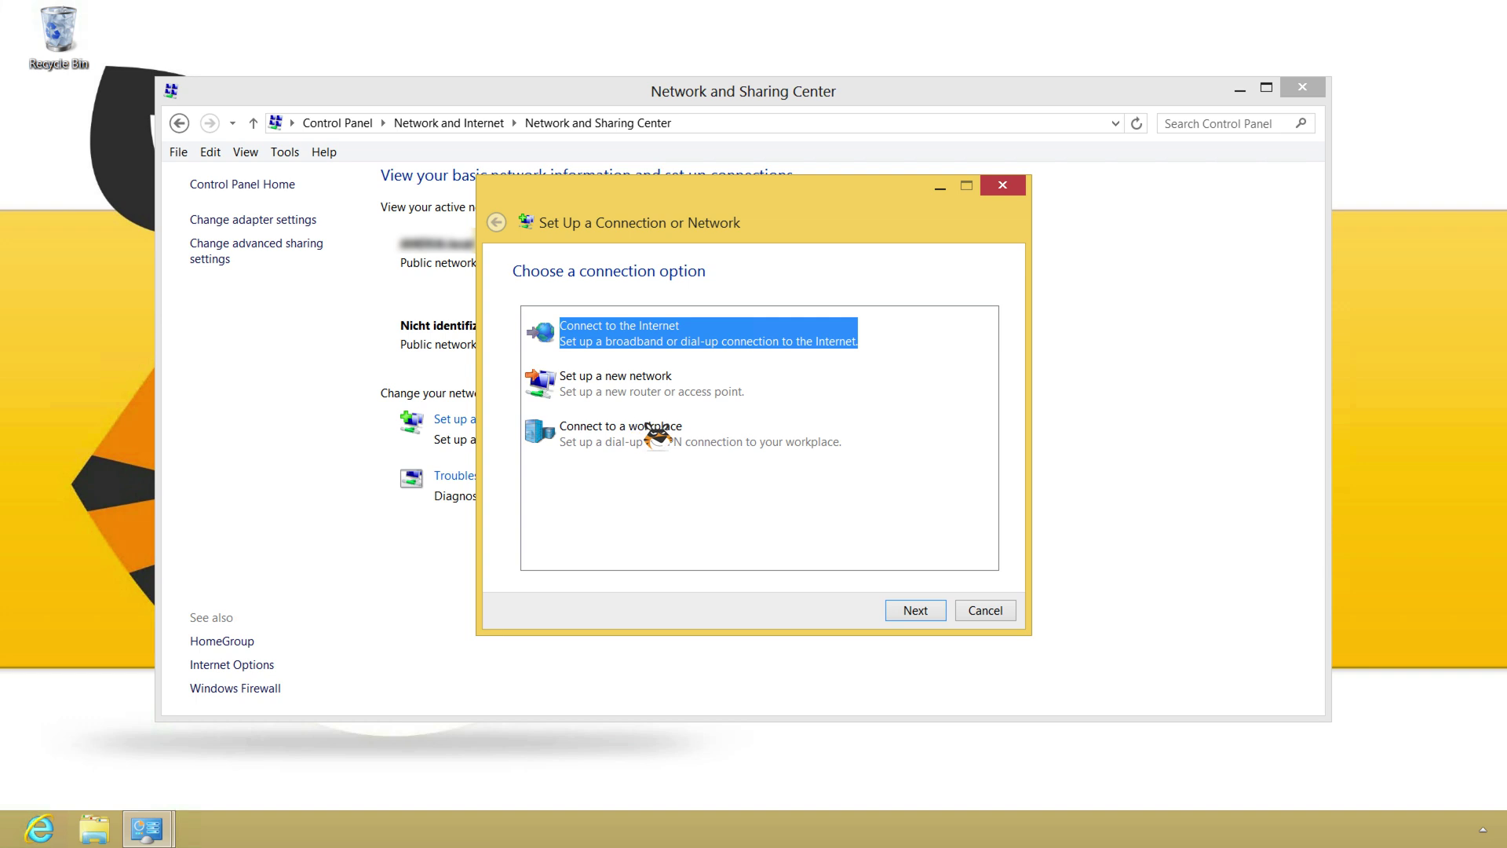
pyautogui.click(650, 430)
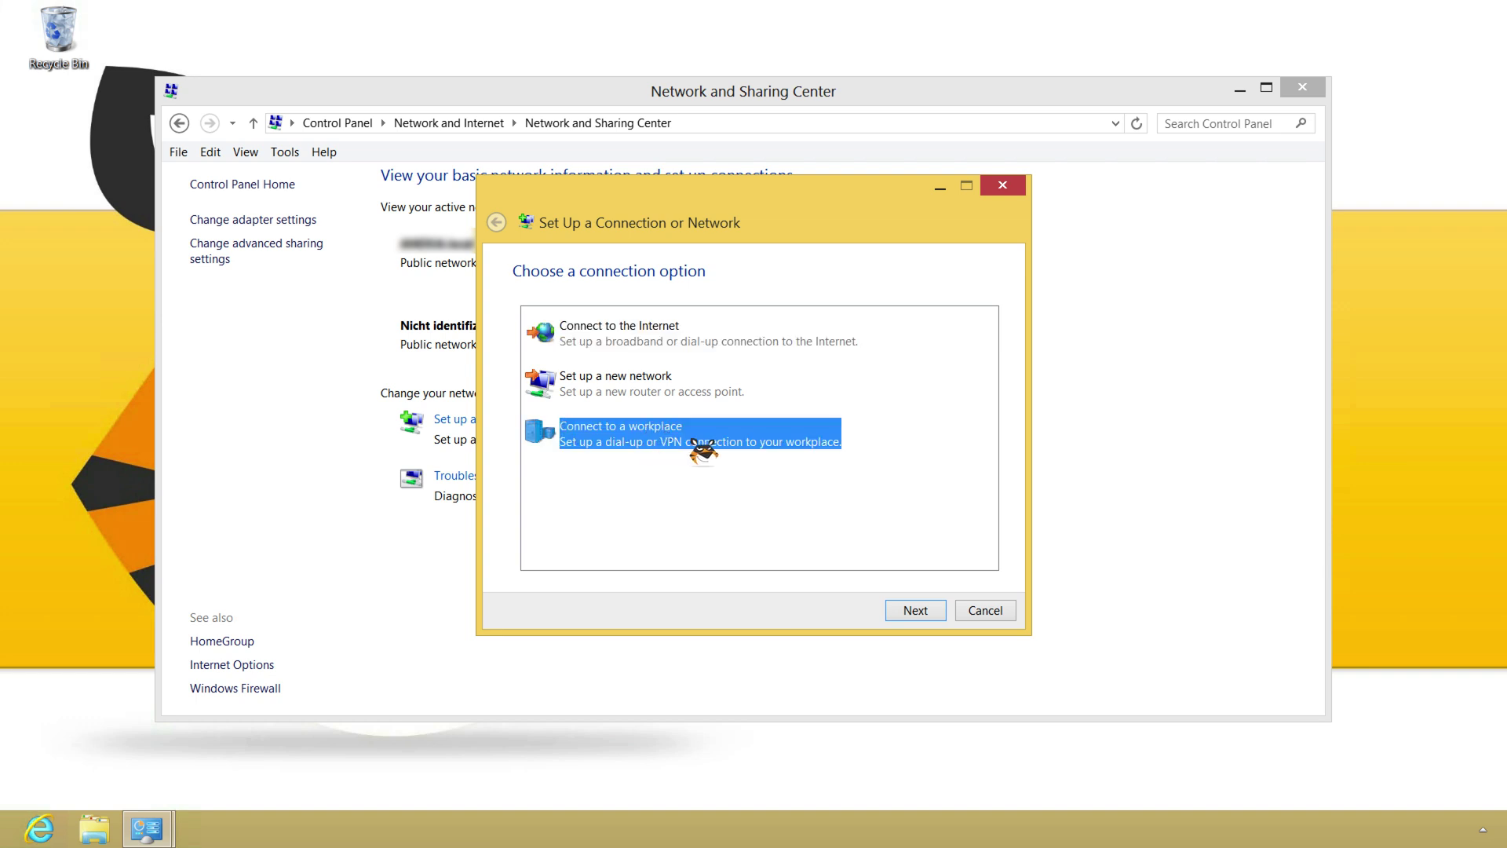
pyautogui.click(912, 610)
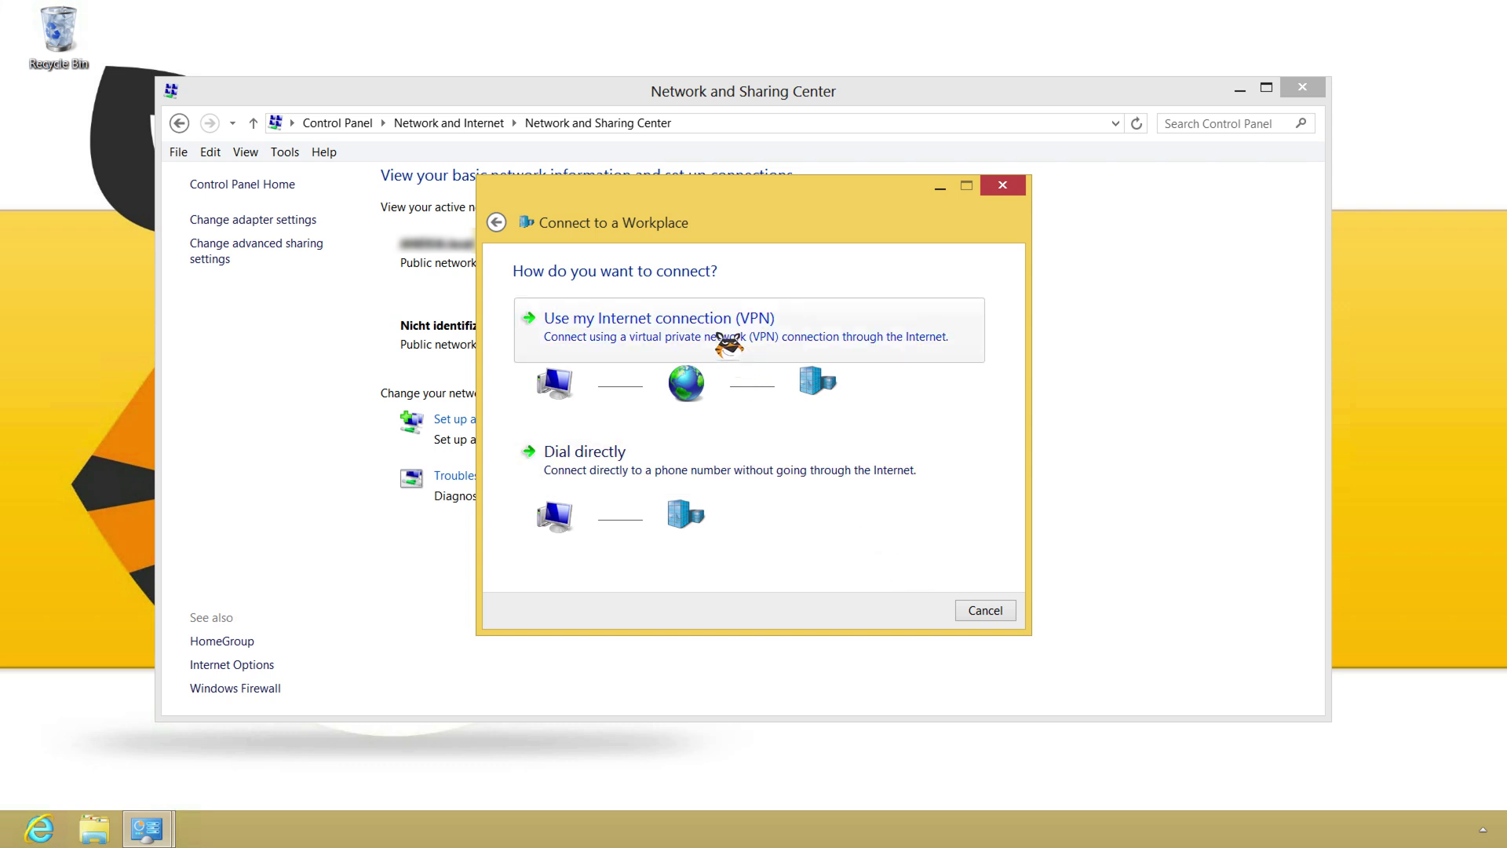
pyautogui.click(726, 342)
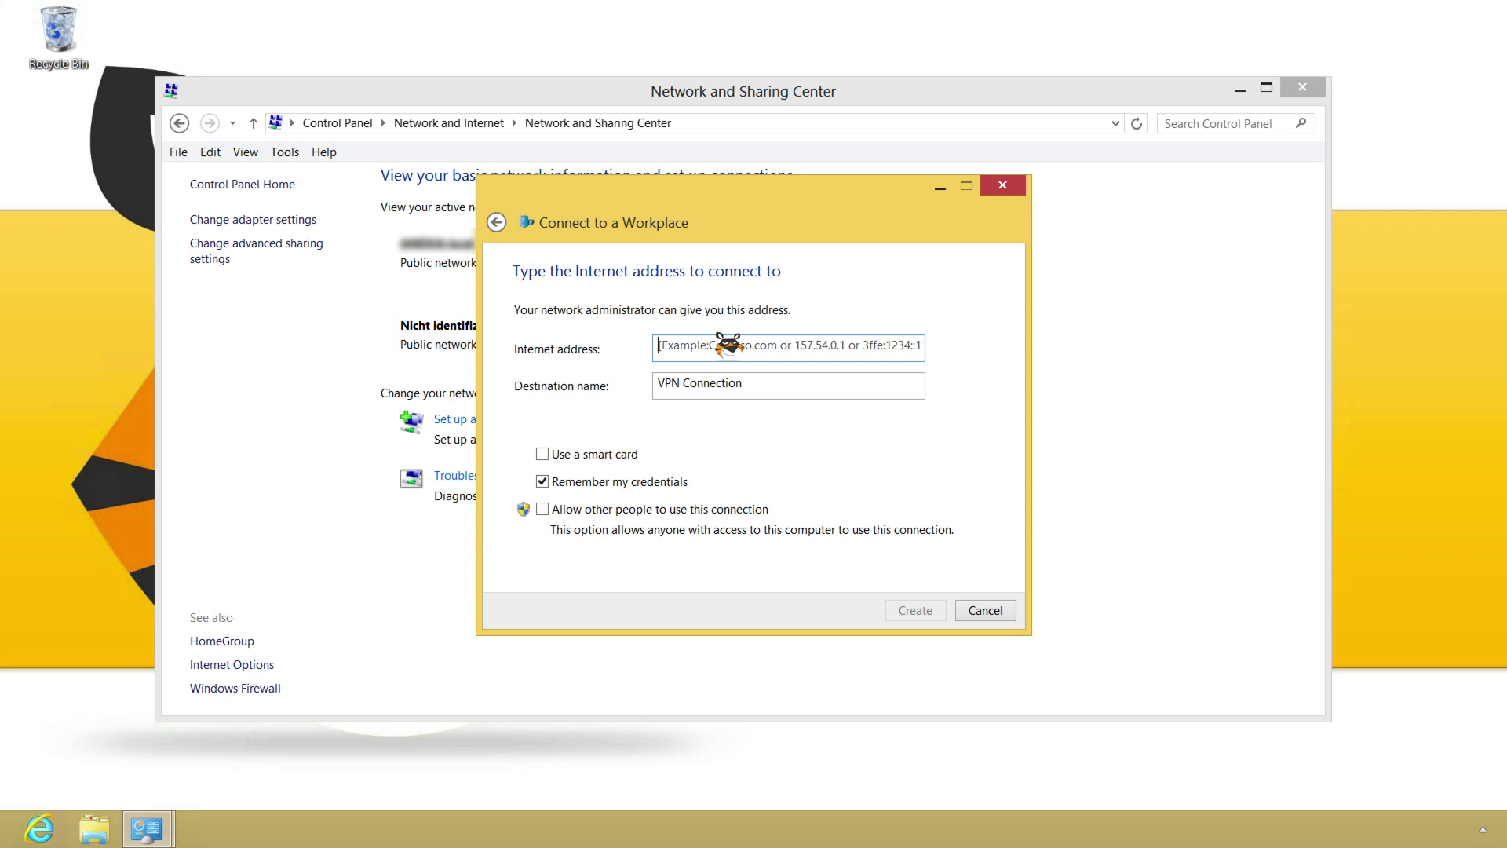
pyautogui.write('mi')
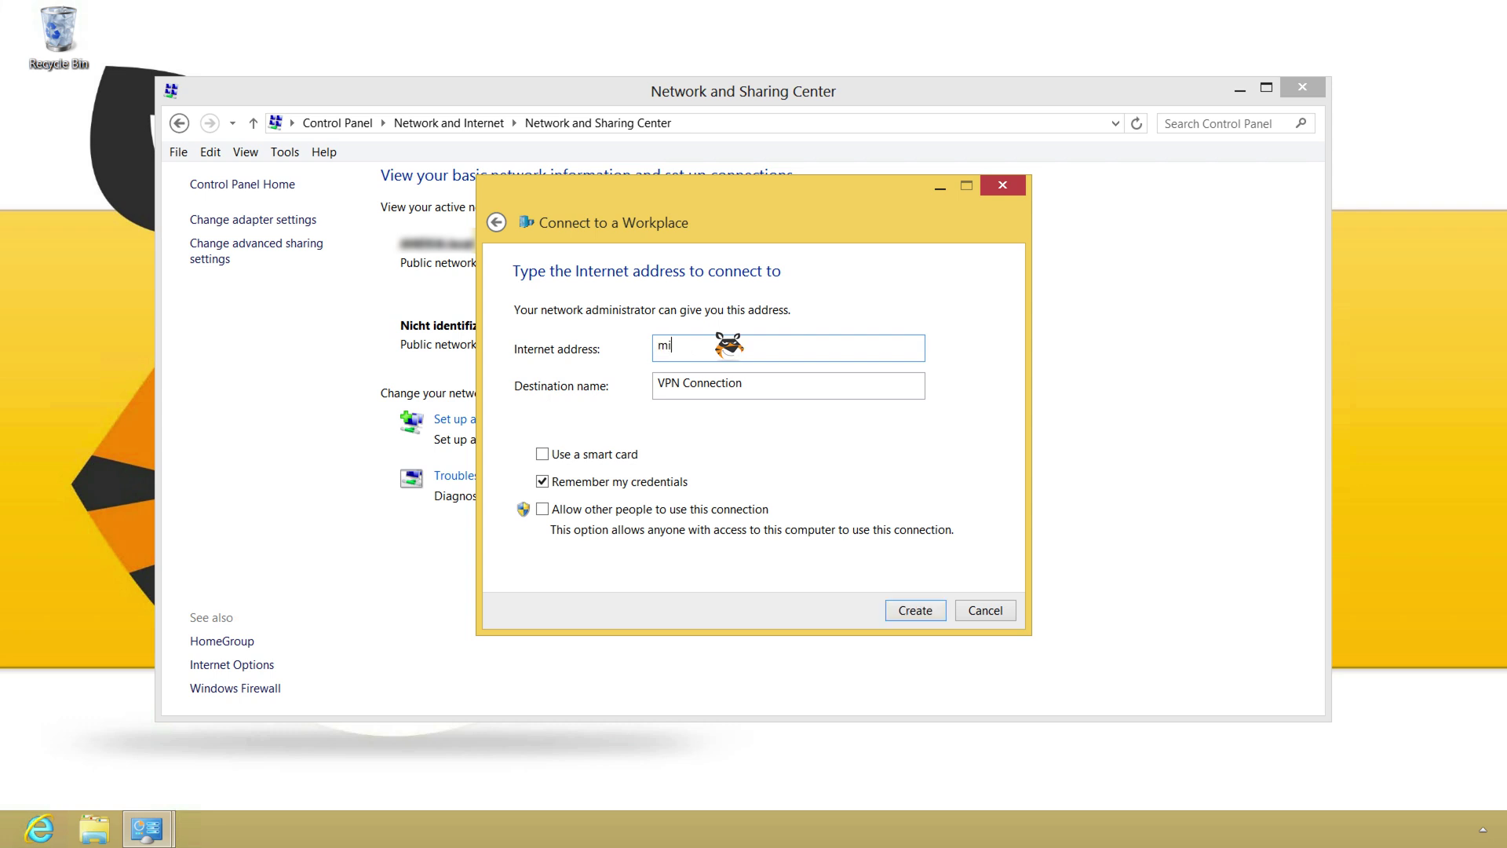
pyautogui.write('l.tigervpn.com')
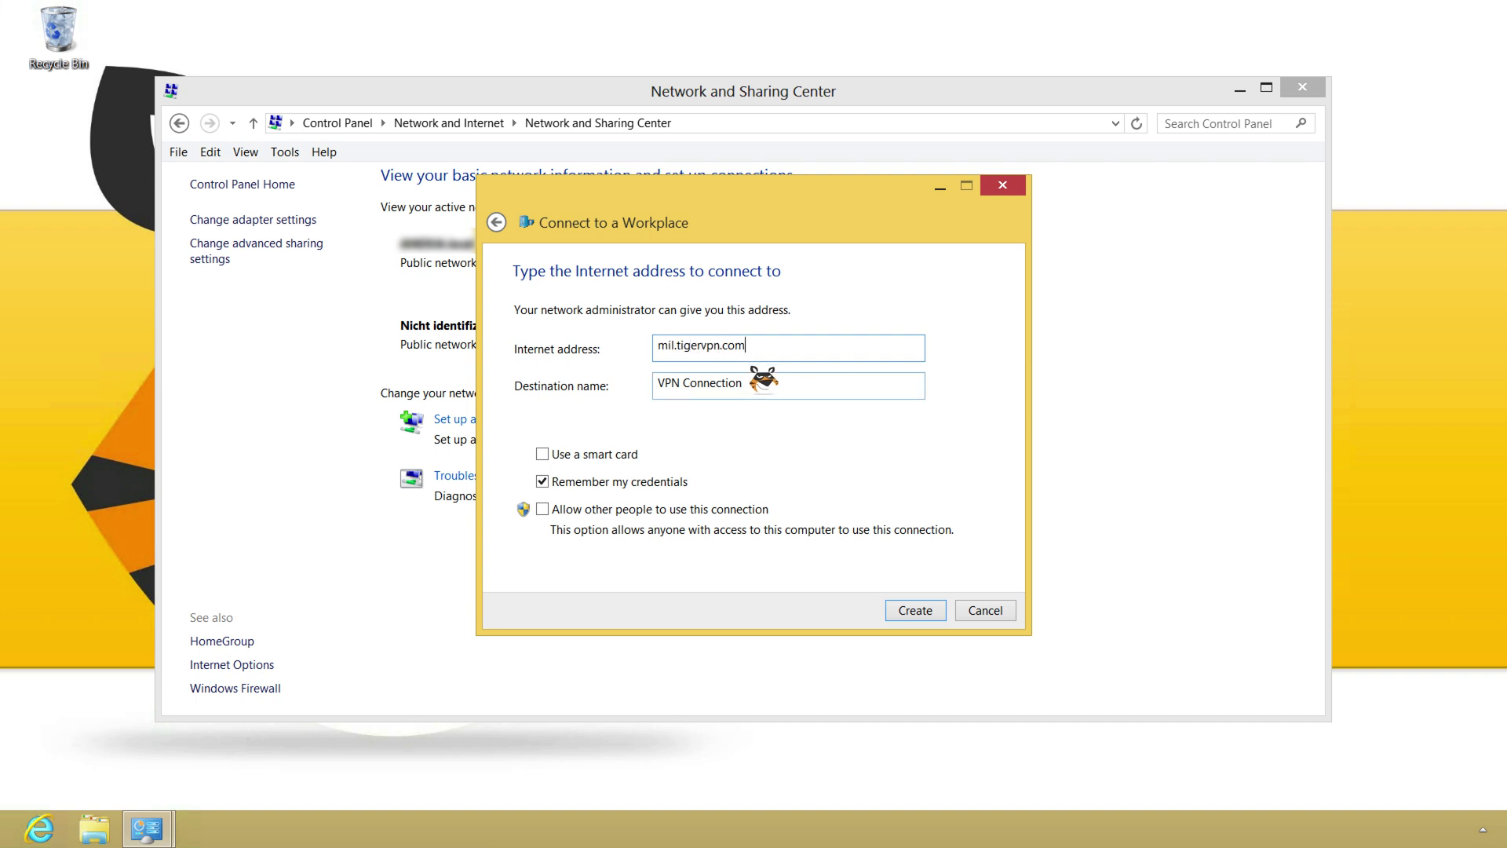
# Step: Create the connection to mil.tigervpn.com with destination name 'tigerVPN Milan'
pyautogui.moveTo(768, 383); pyautogui.dragTo(654, 384)
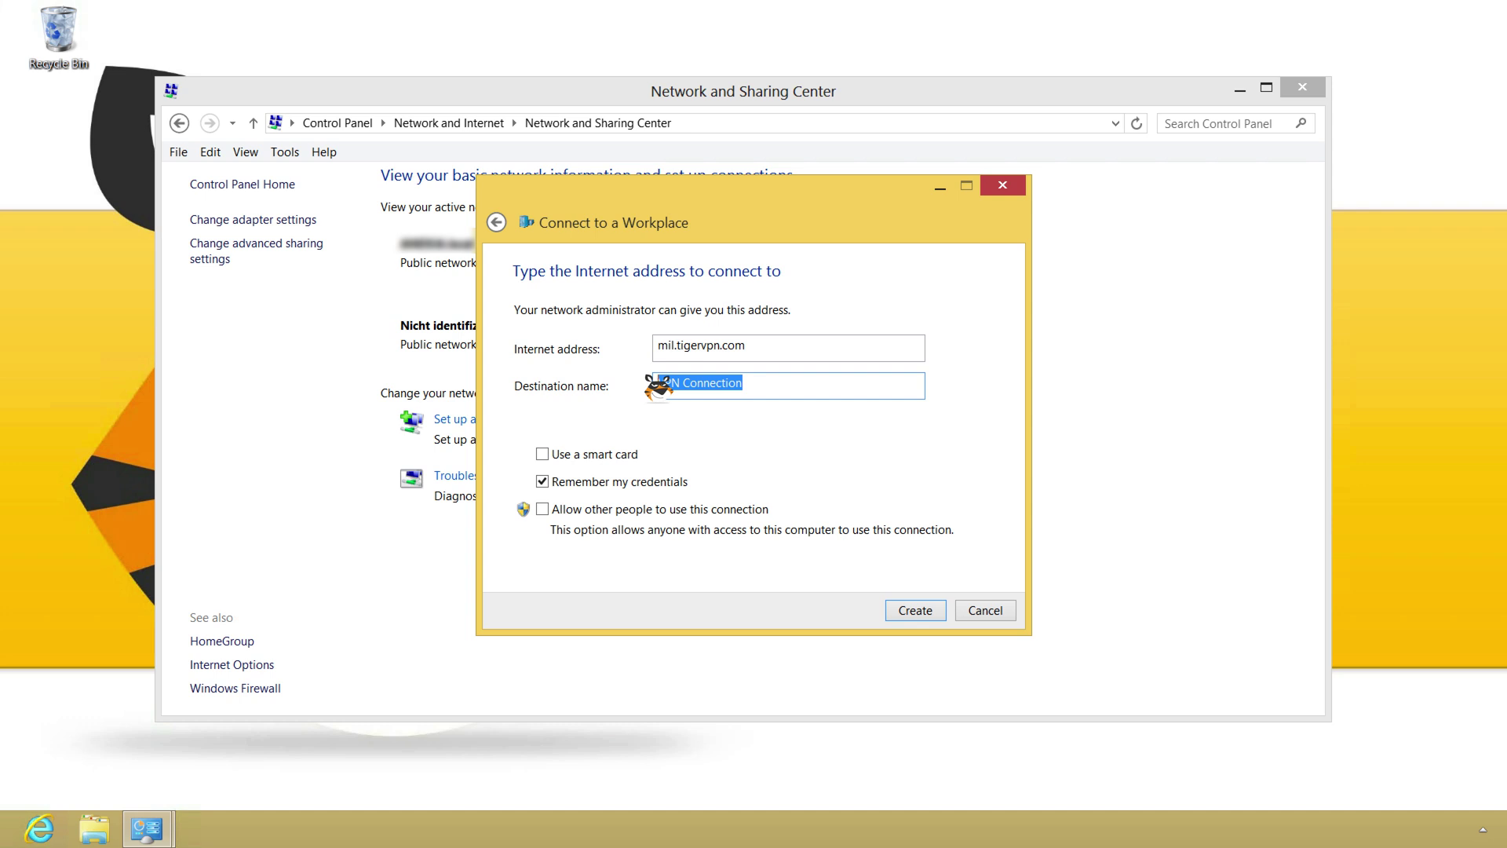
pyautogui.write('TigerVPN M')
pyautogui.write('ilan')
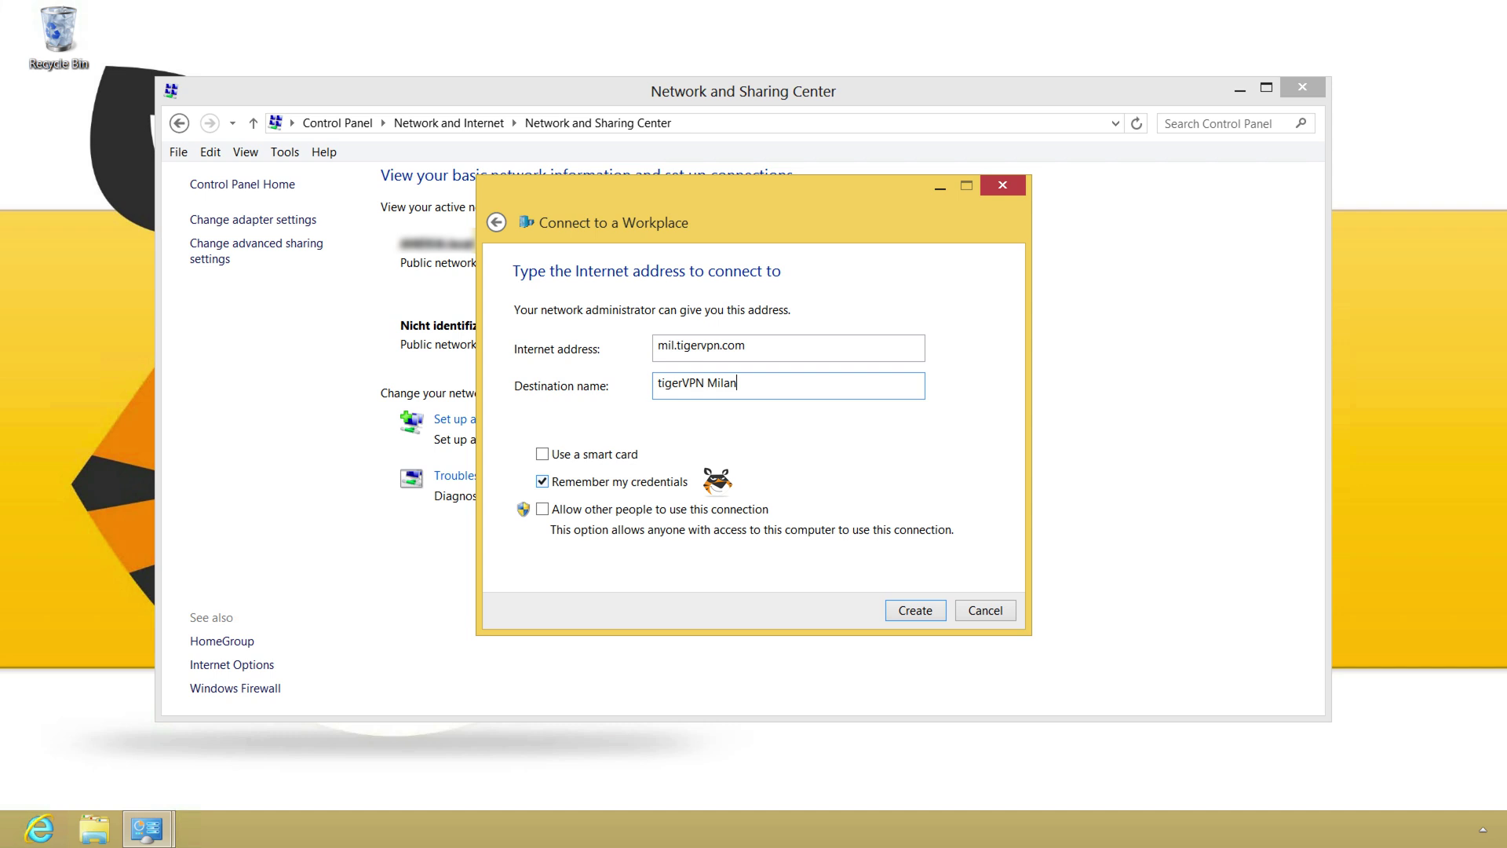
pyautogui.click(909, 608)
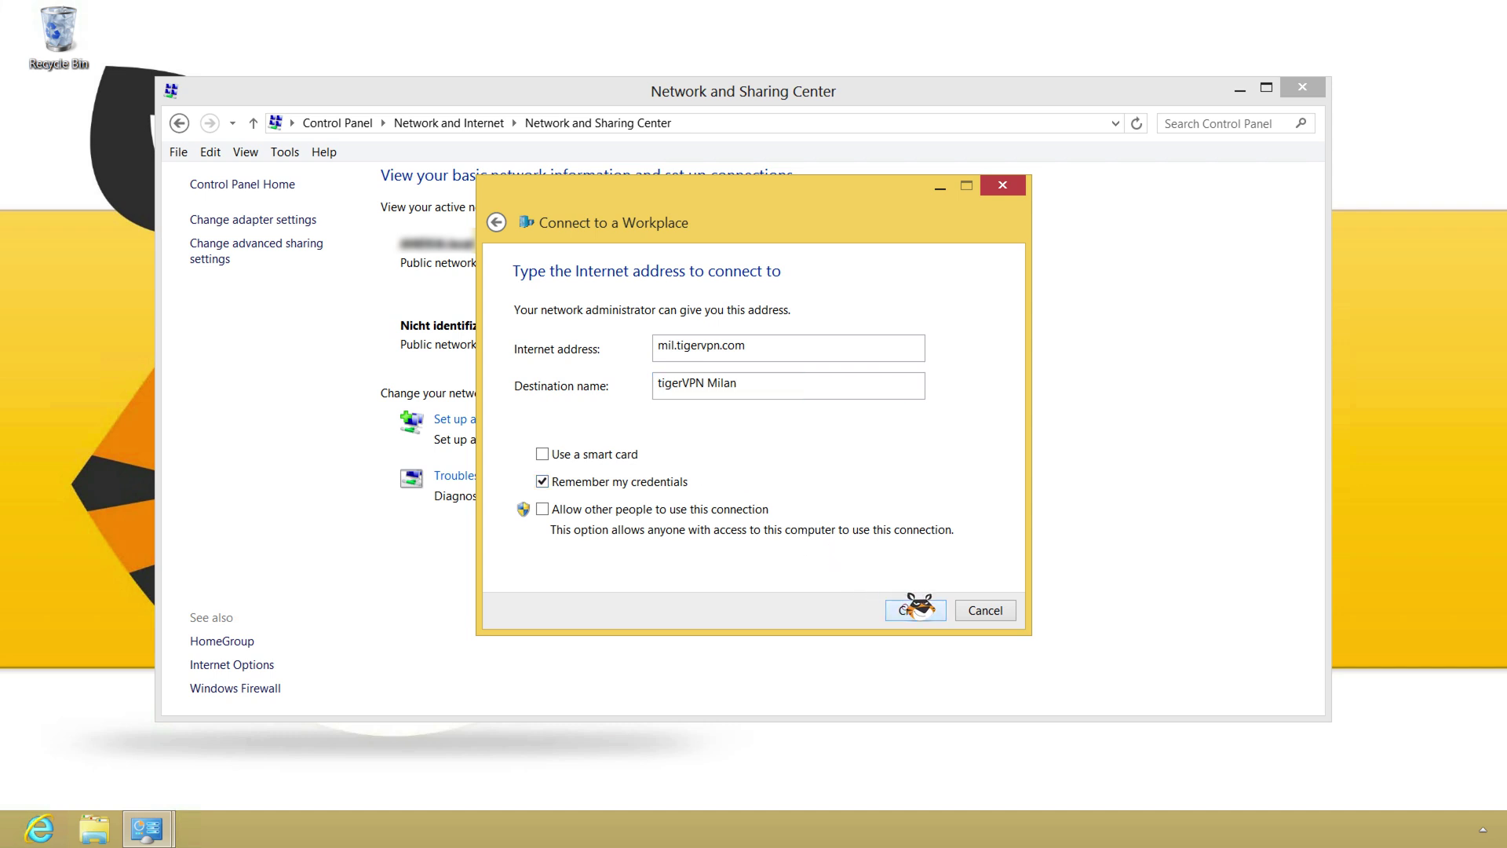
# Step: Show tigerVPN Milan's Properties from the adapter list and view its Security settings
pyautogui.click(305, 215)
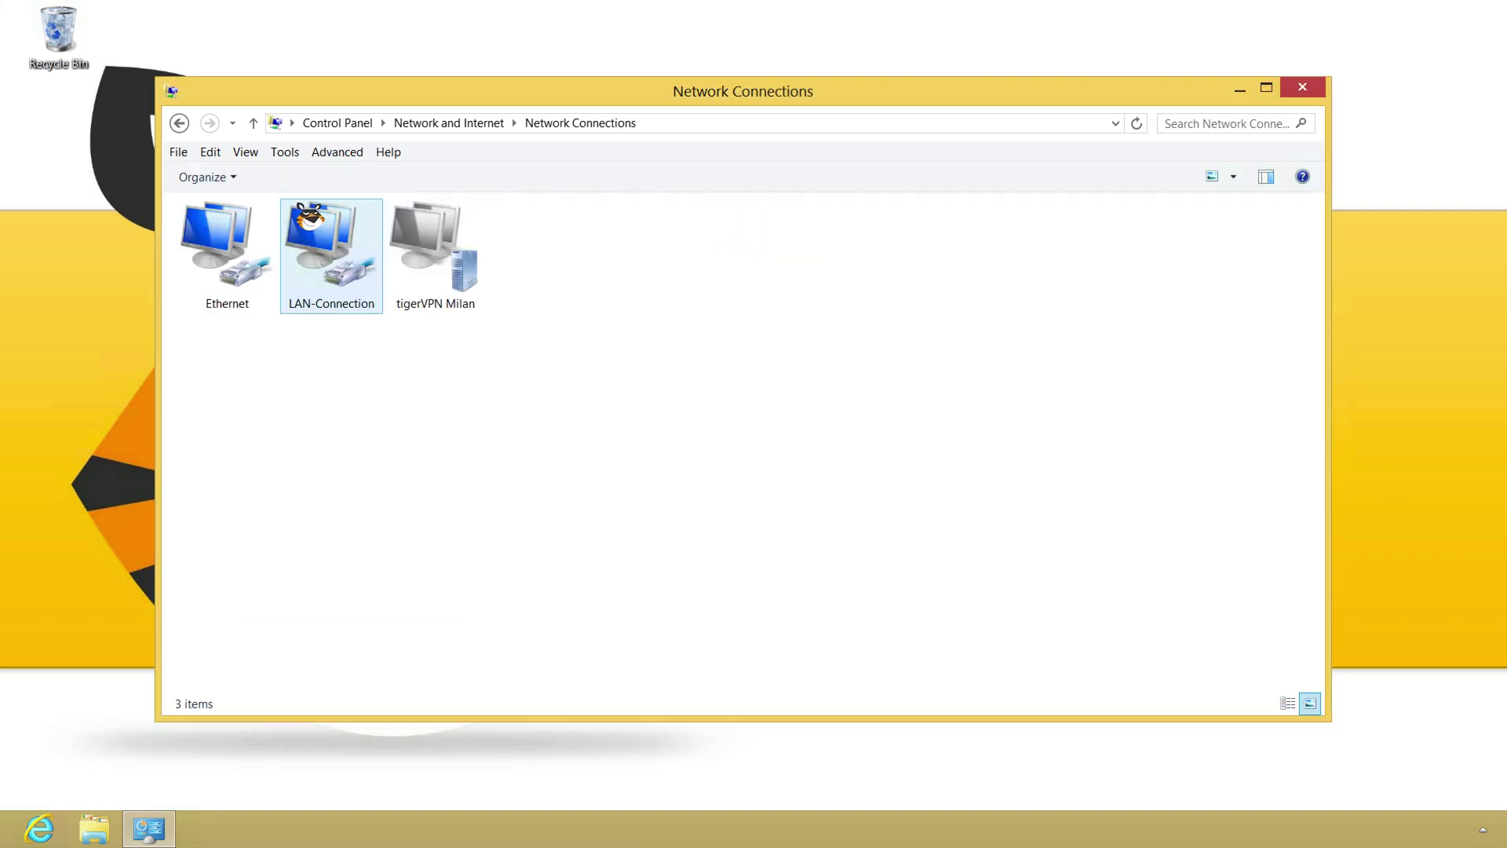
pyautogui.click(462, 253)
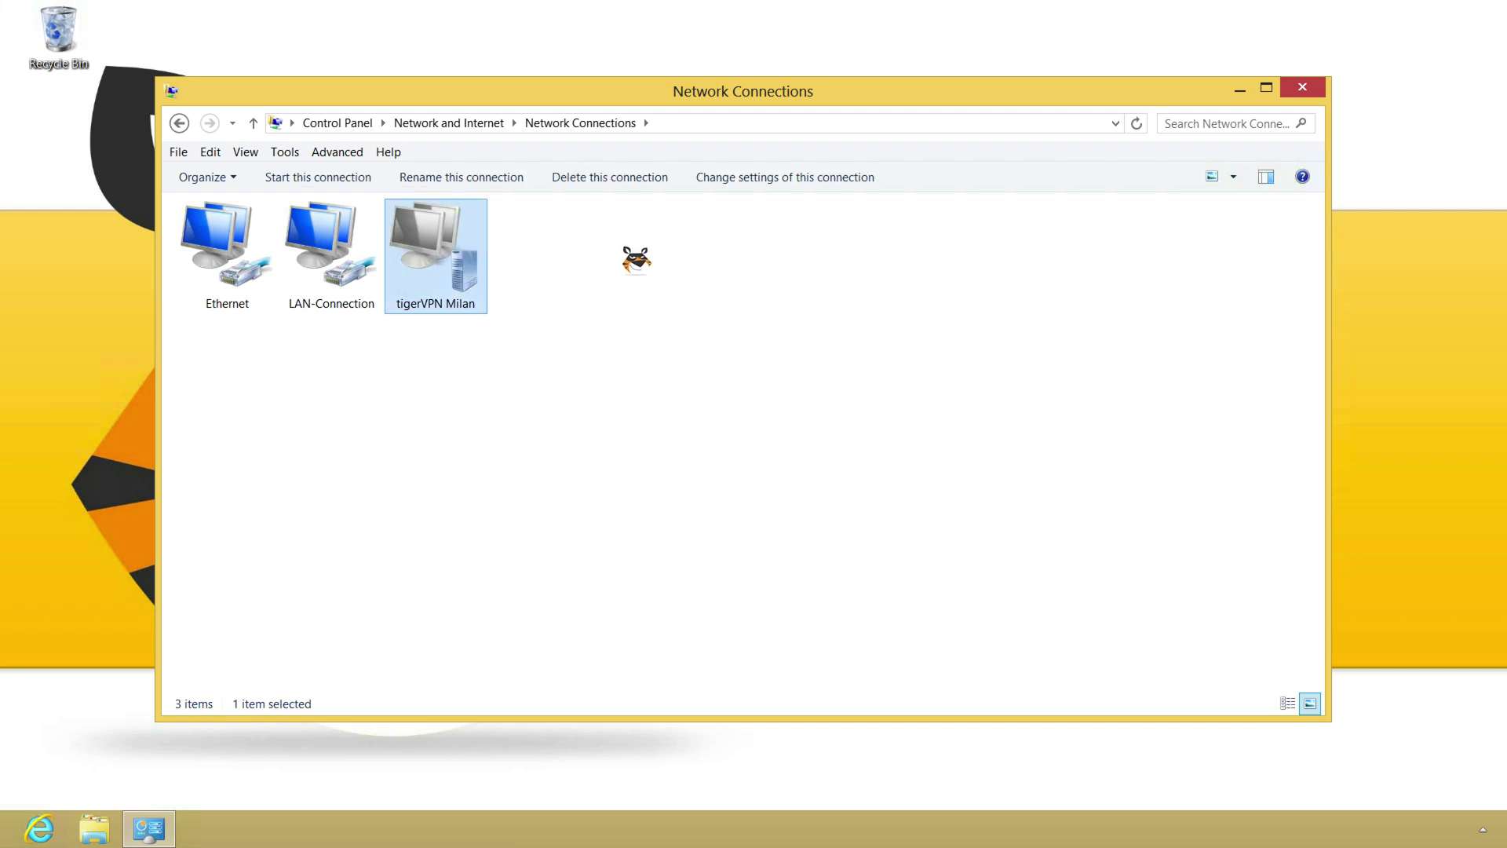
pyautogui.rightClick(483, 268)
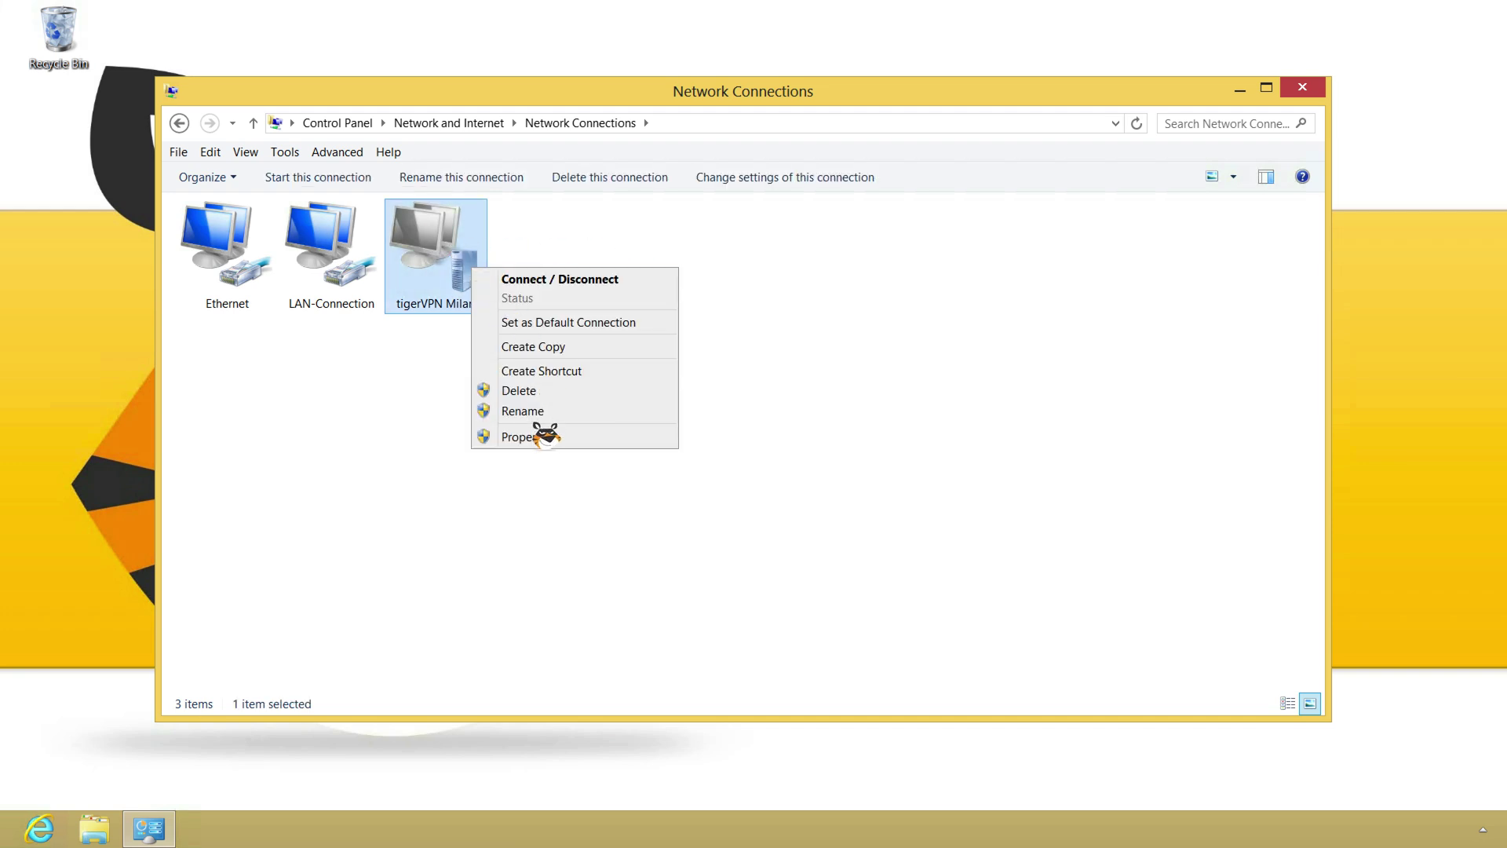
pyautogui.click(544, 434)
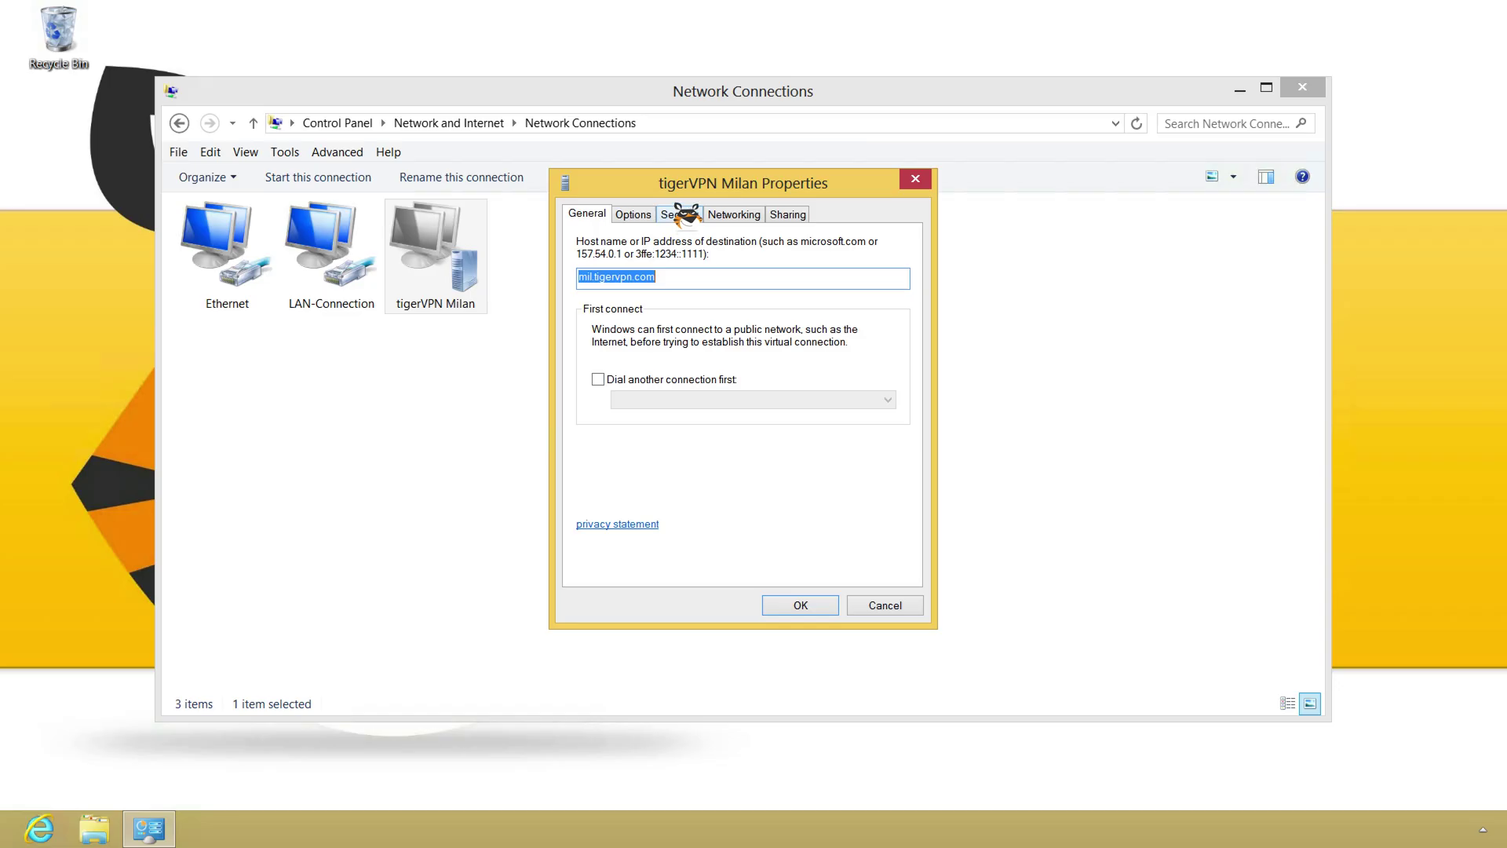
pyautogui.click(679, 214)
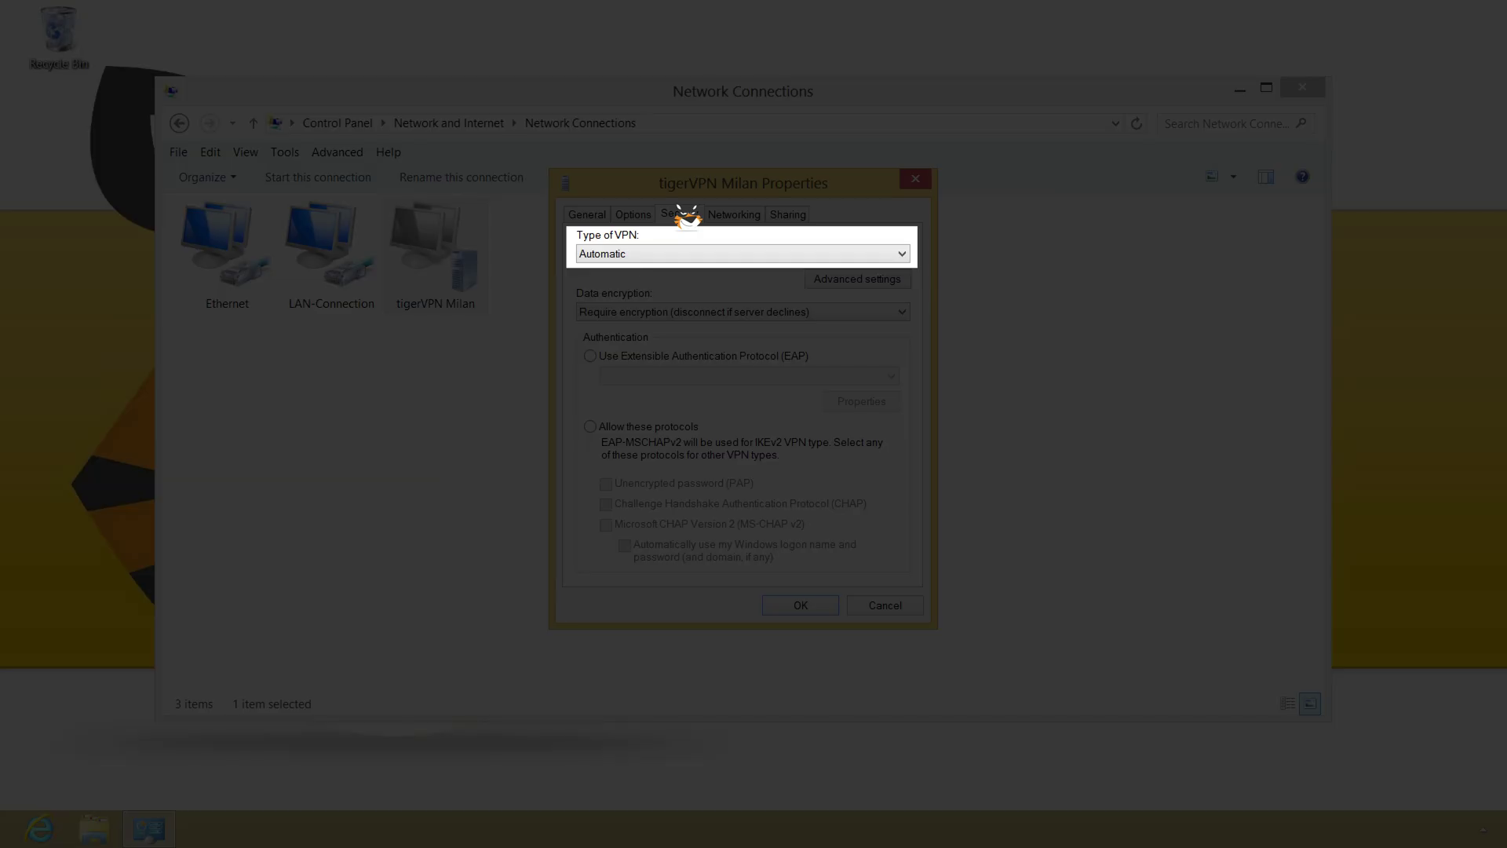
# Step: Set the VPN type to L2TP/IPsec and choose pre-shared key authentication in Advanced settings
pyautogui.click(690, 251)
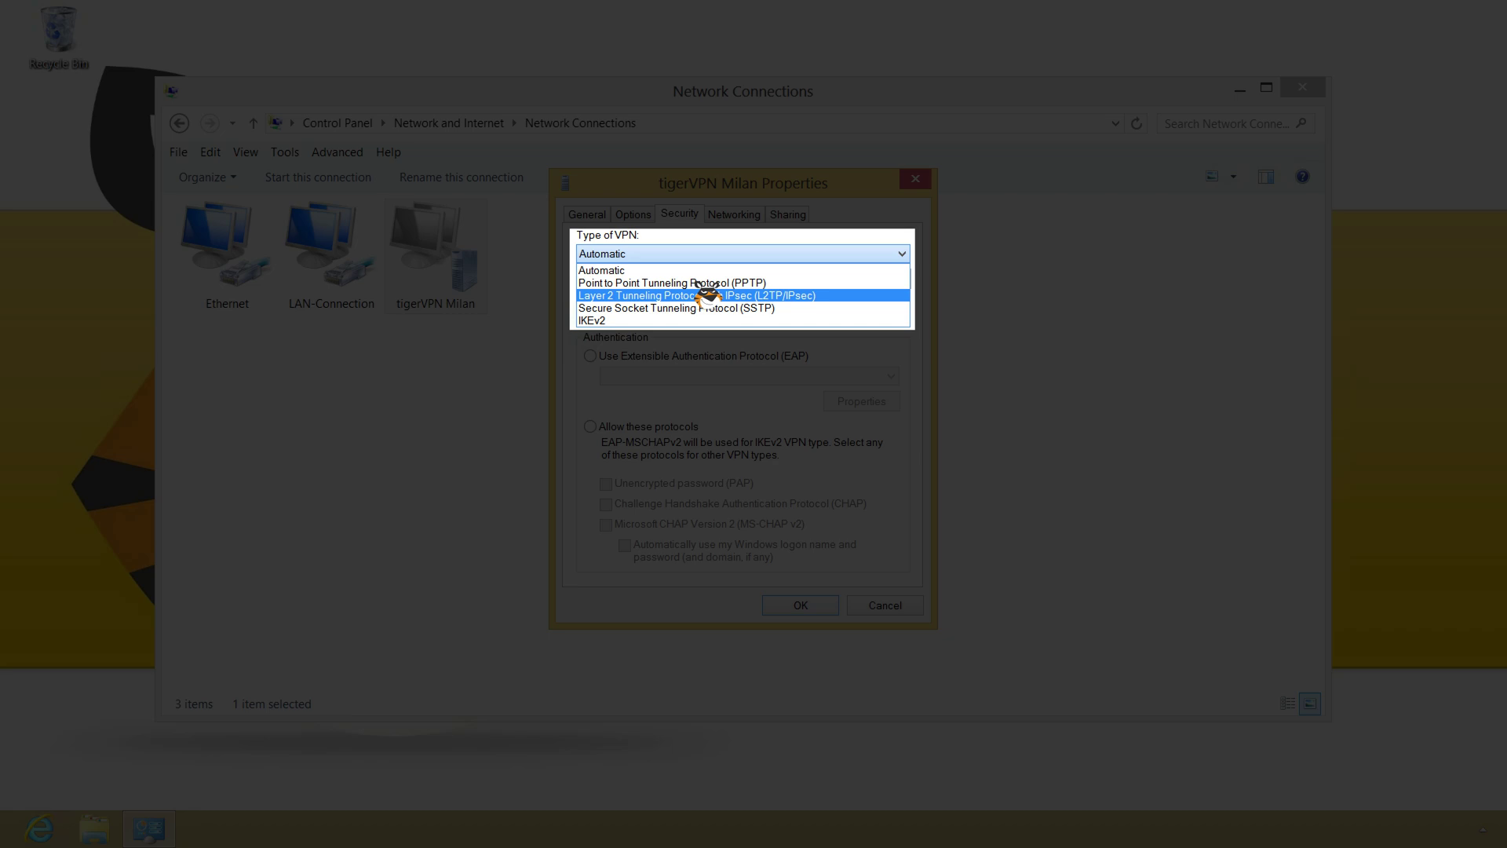
pyautogui.click(707, 296)
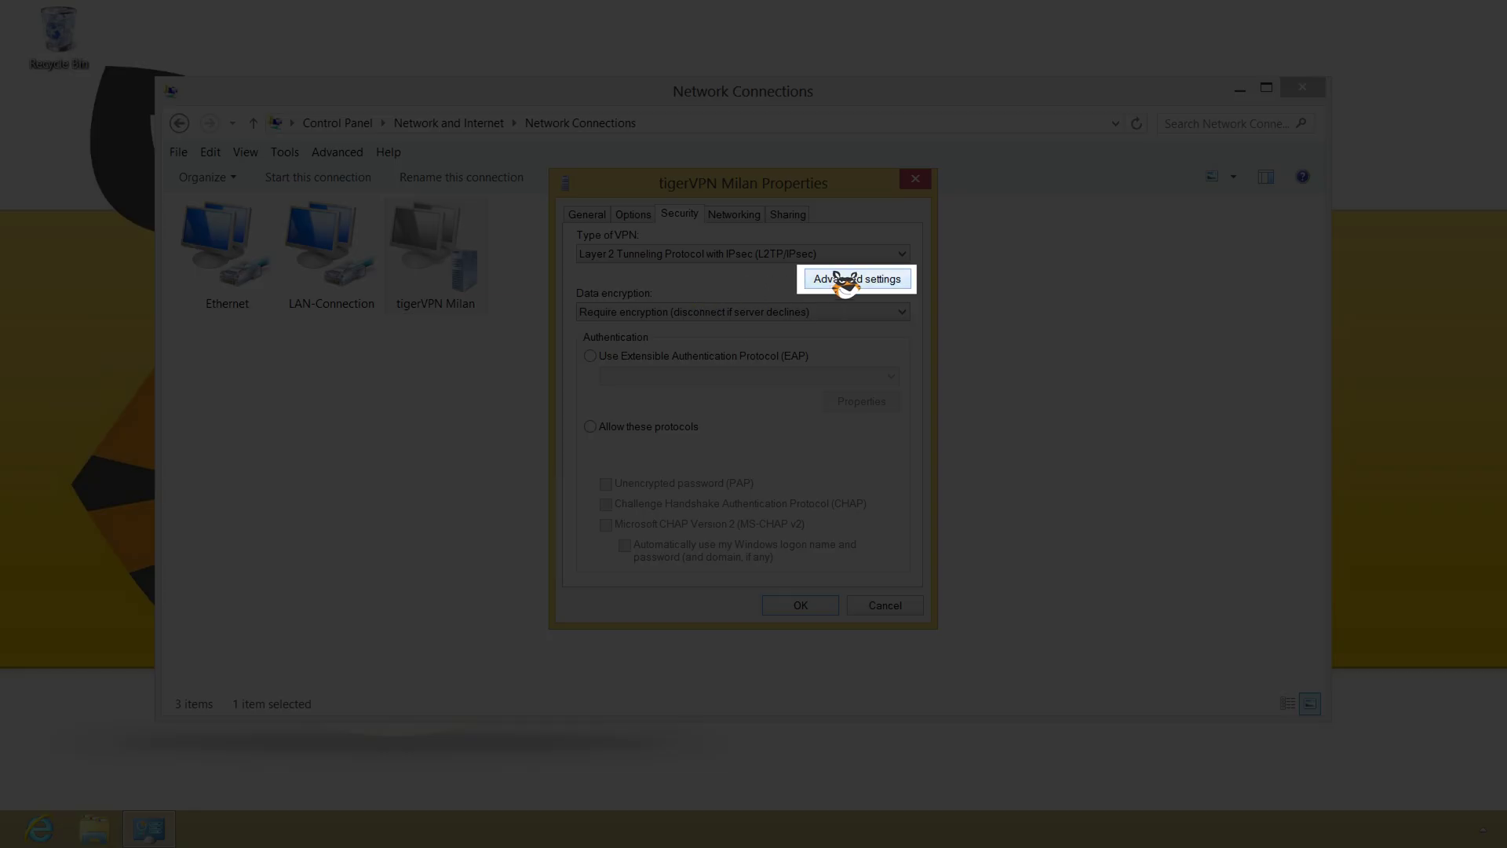
pyautogui.click(854, 280)
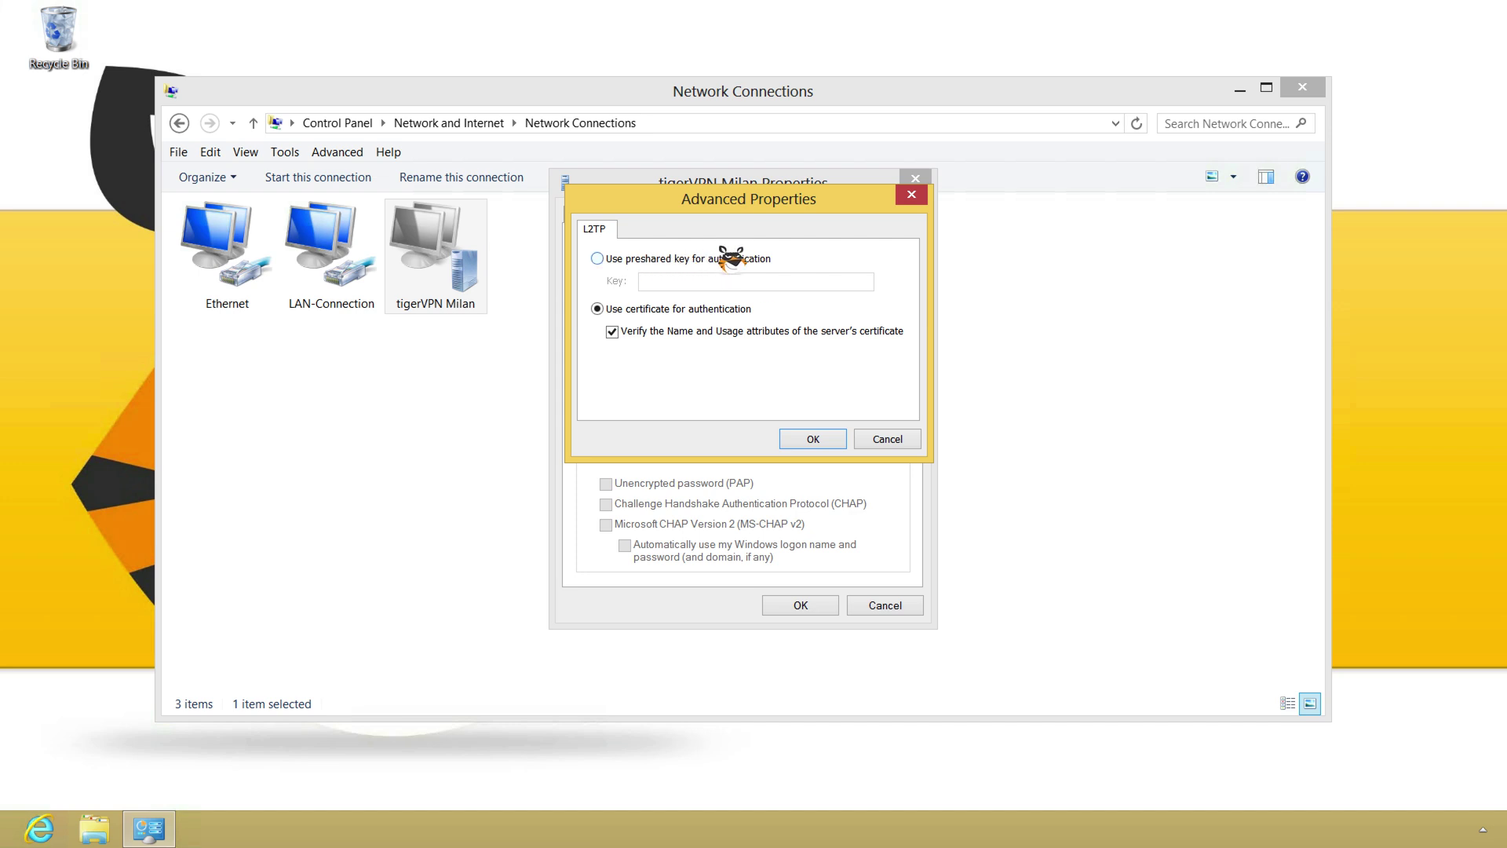
pyautogui.click(597, 259)
pyautogui.click(695, 278)
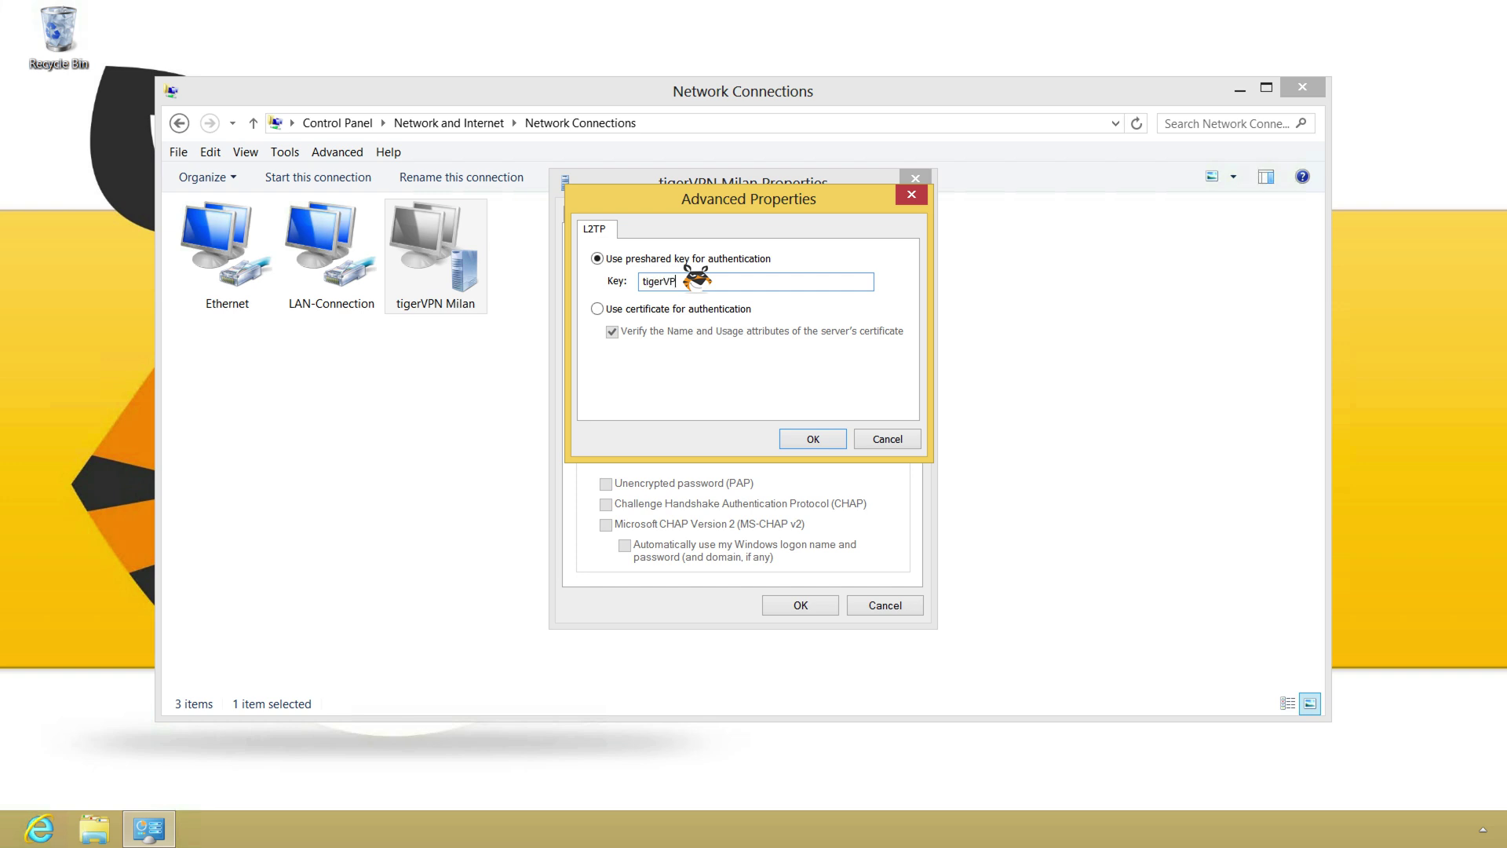
pyautogui.click(812, 438)
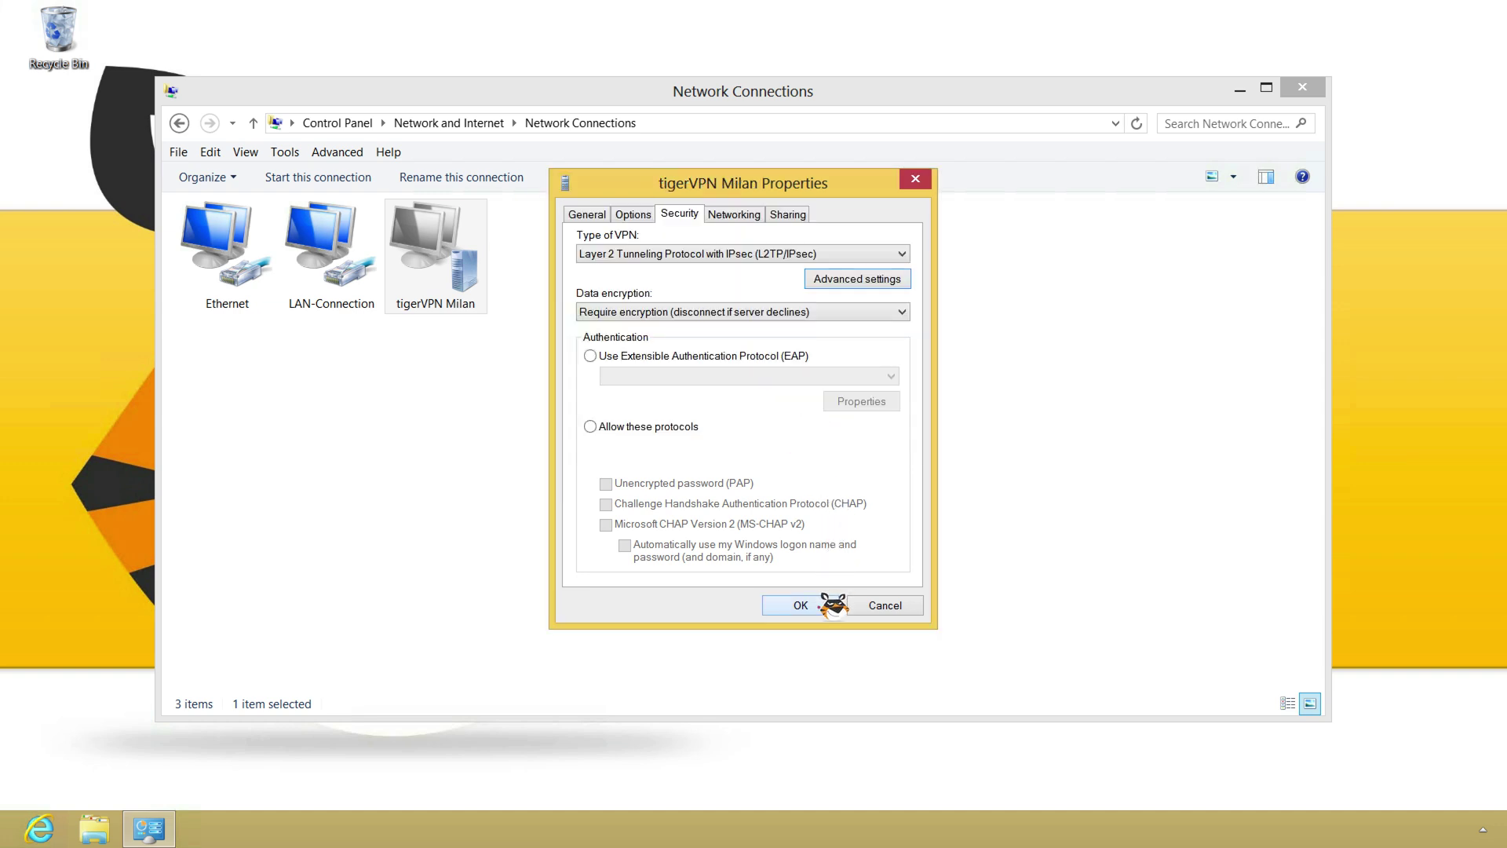
pyautogui.click(824, 605)
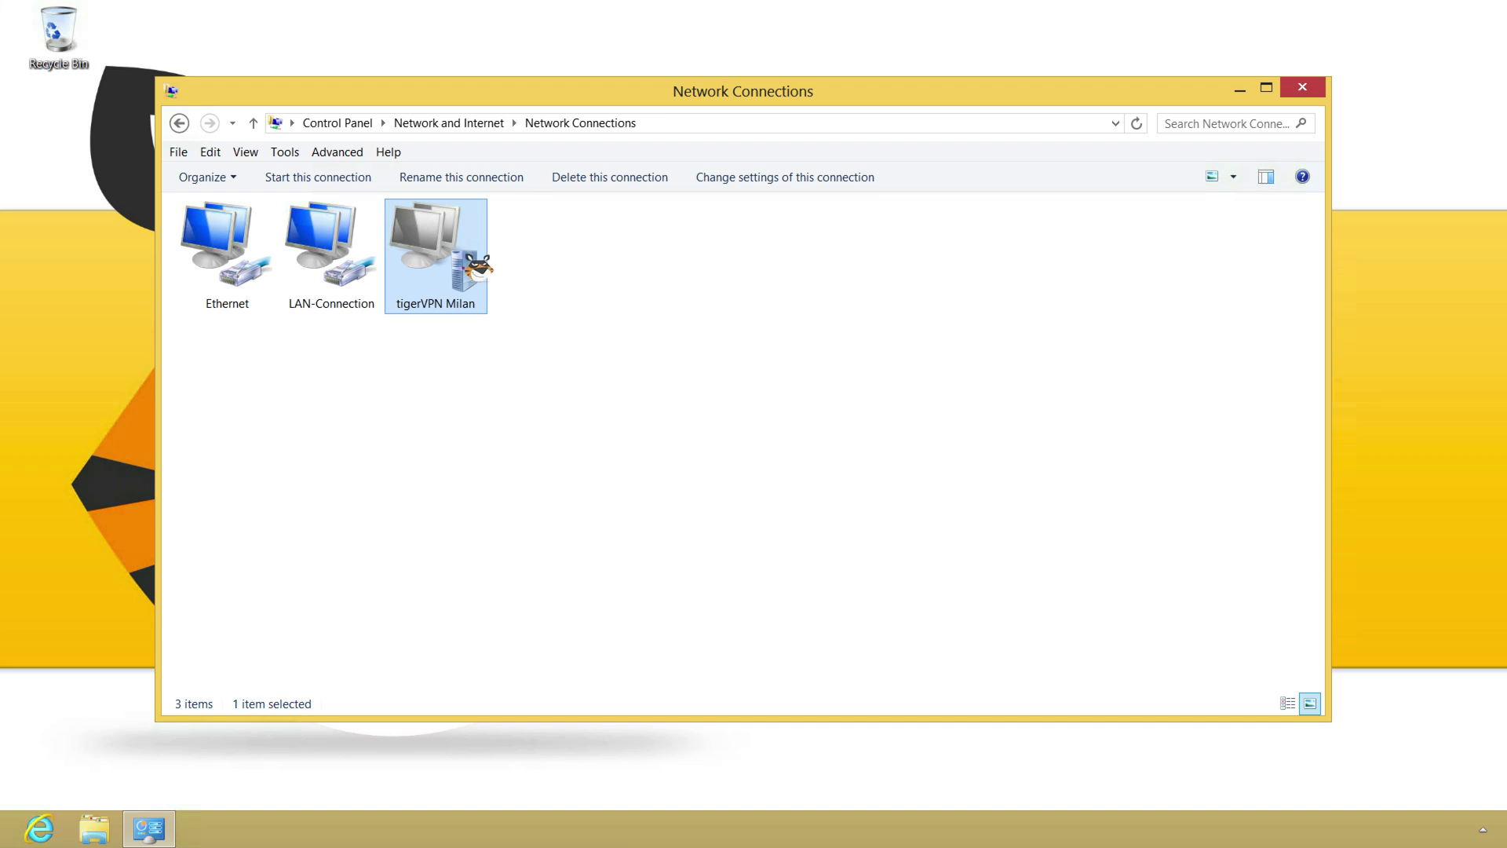
# Step: Create a desktop shortcut for tigerVPN Milan and close Network Connections
pyautogui.rightClick(471, 267)
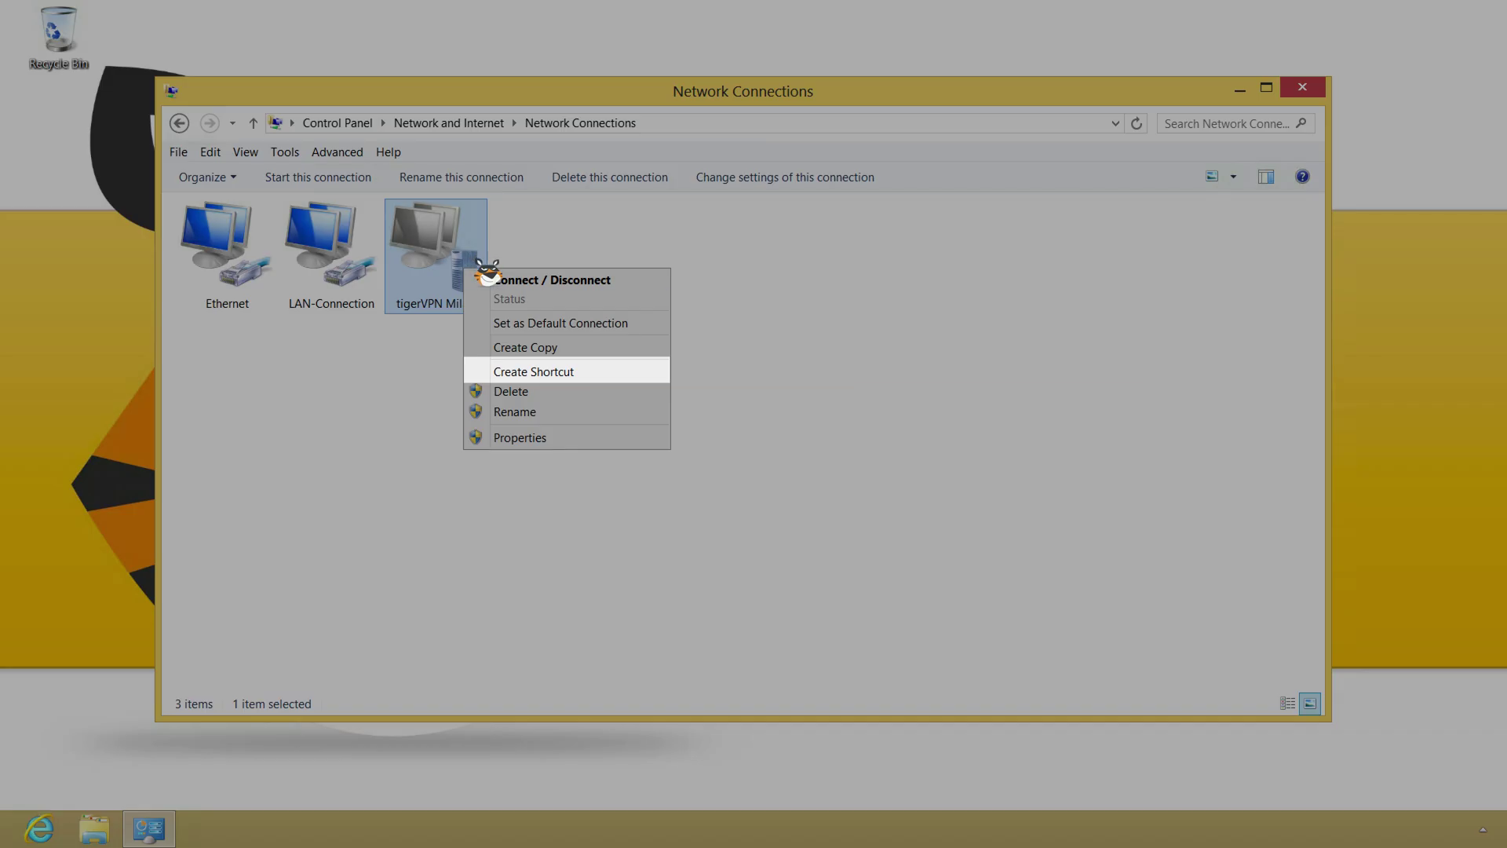
pyautogui.click(563, 371)
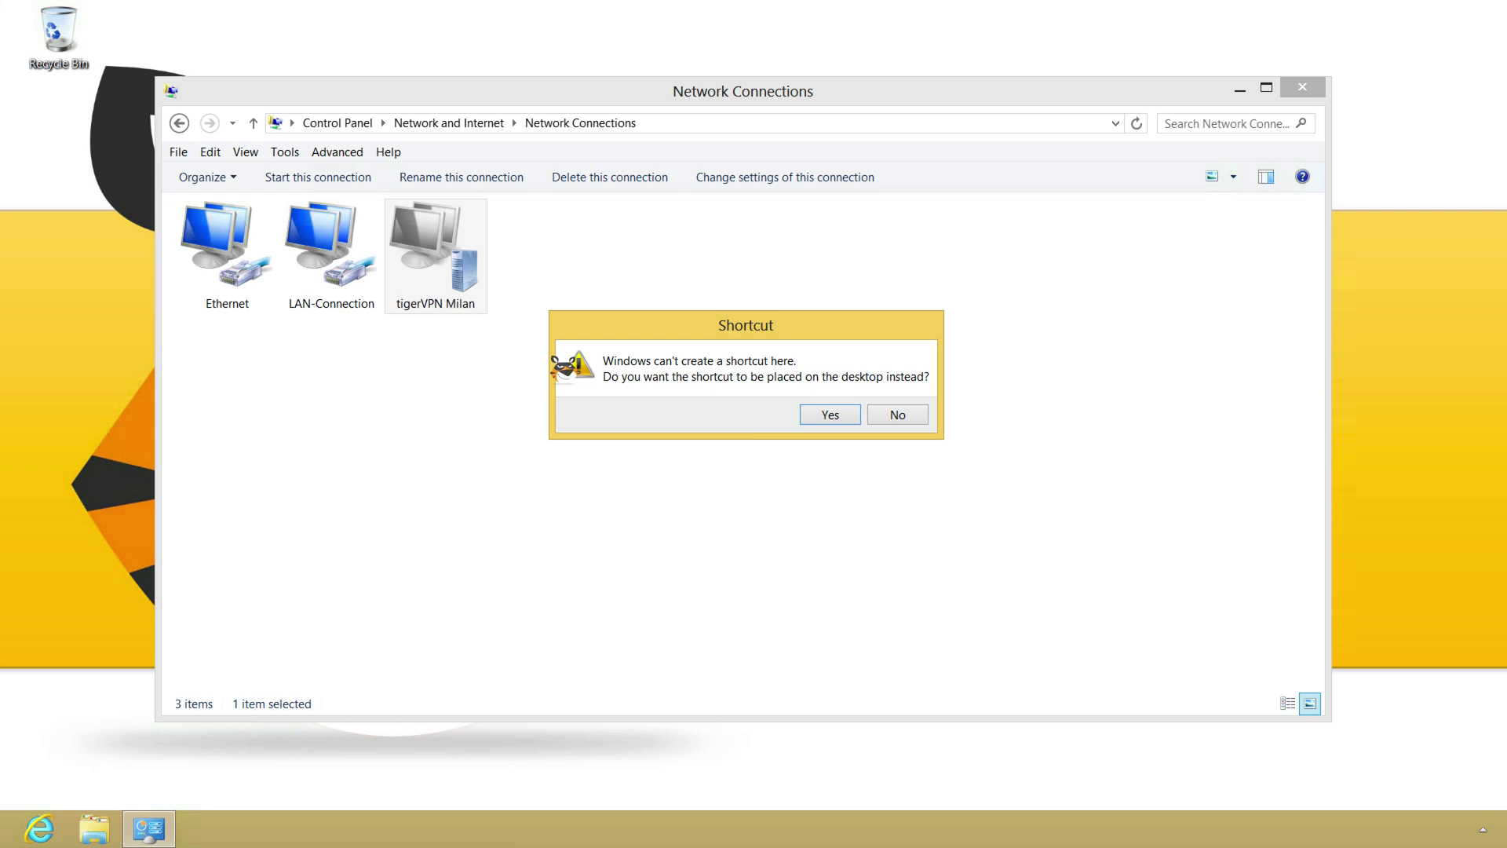
pyautogui.click(832, 412)
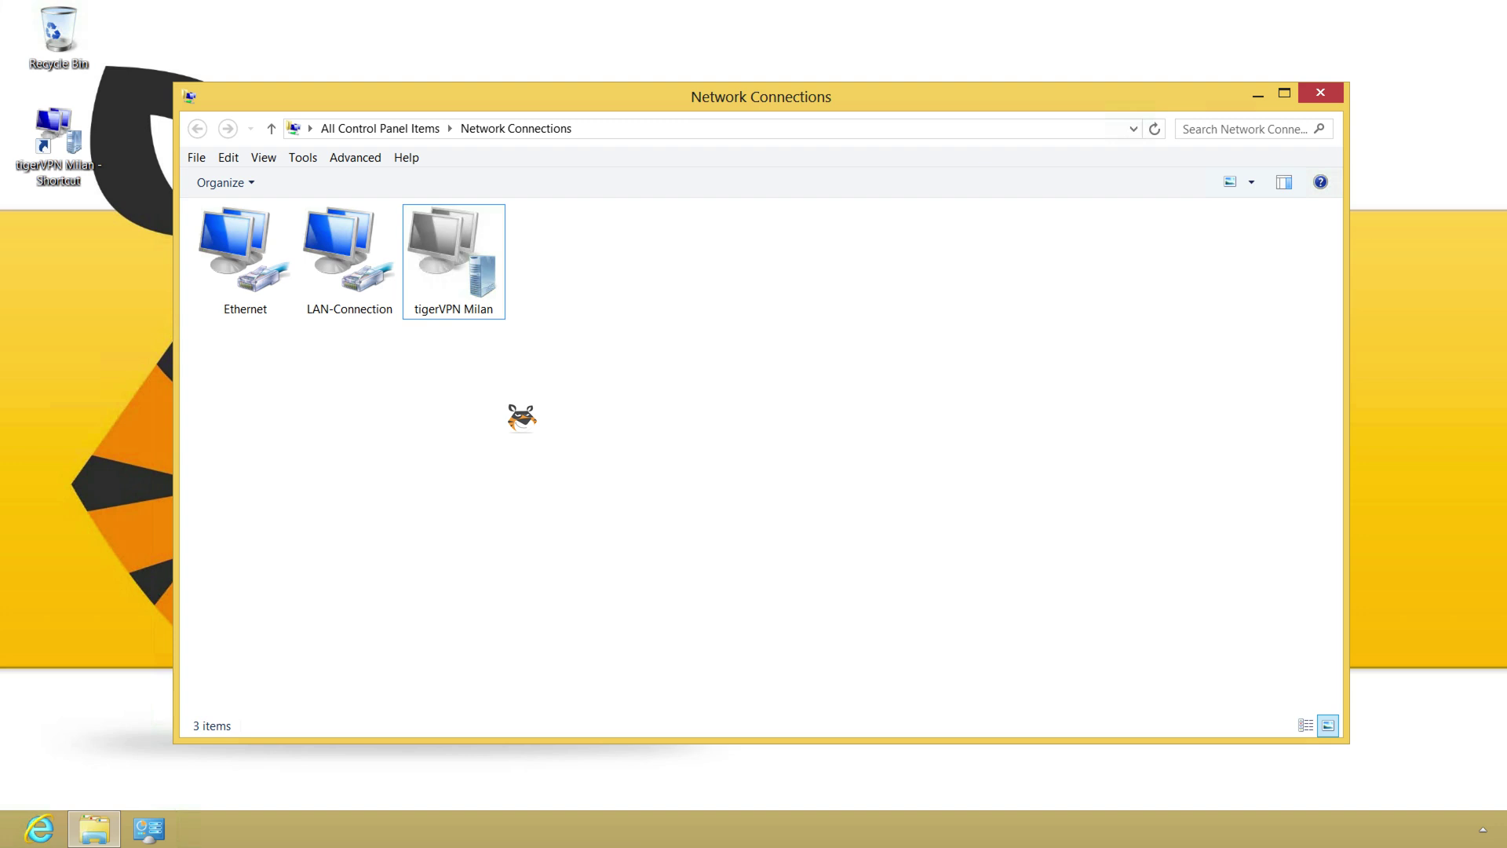
pyautogui.click(1320, 93)
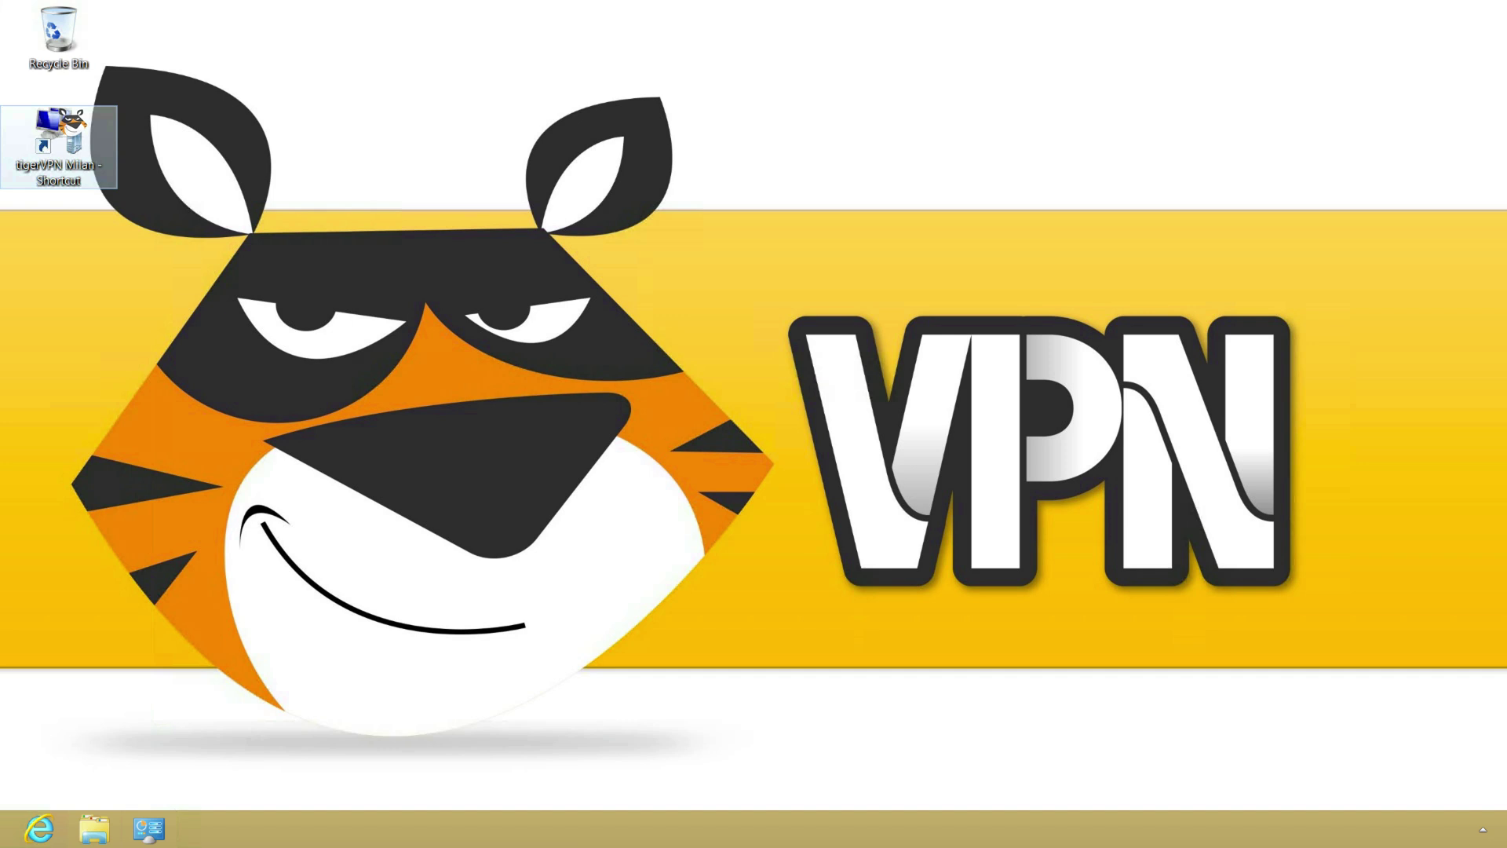
# Step: Connect tigerVPN Milan from its shortcut, submitting the account user name and password
pyautogui.doubleClick(62, 124)
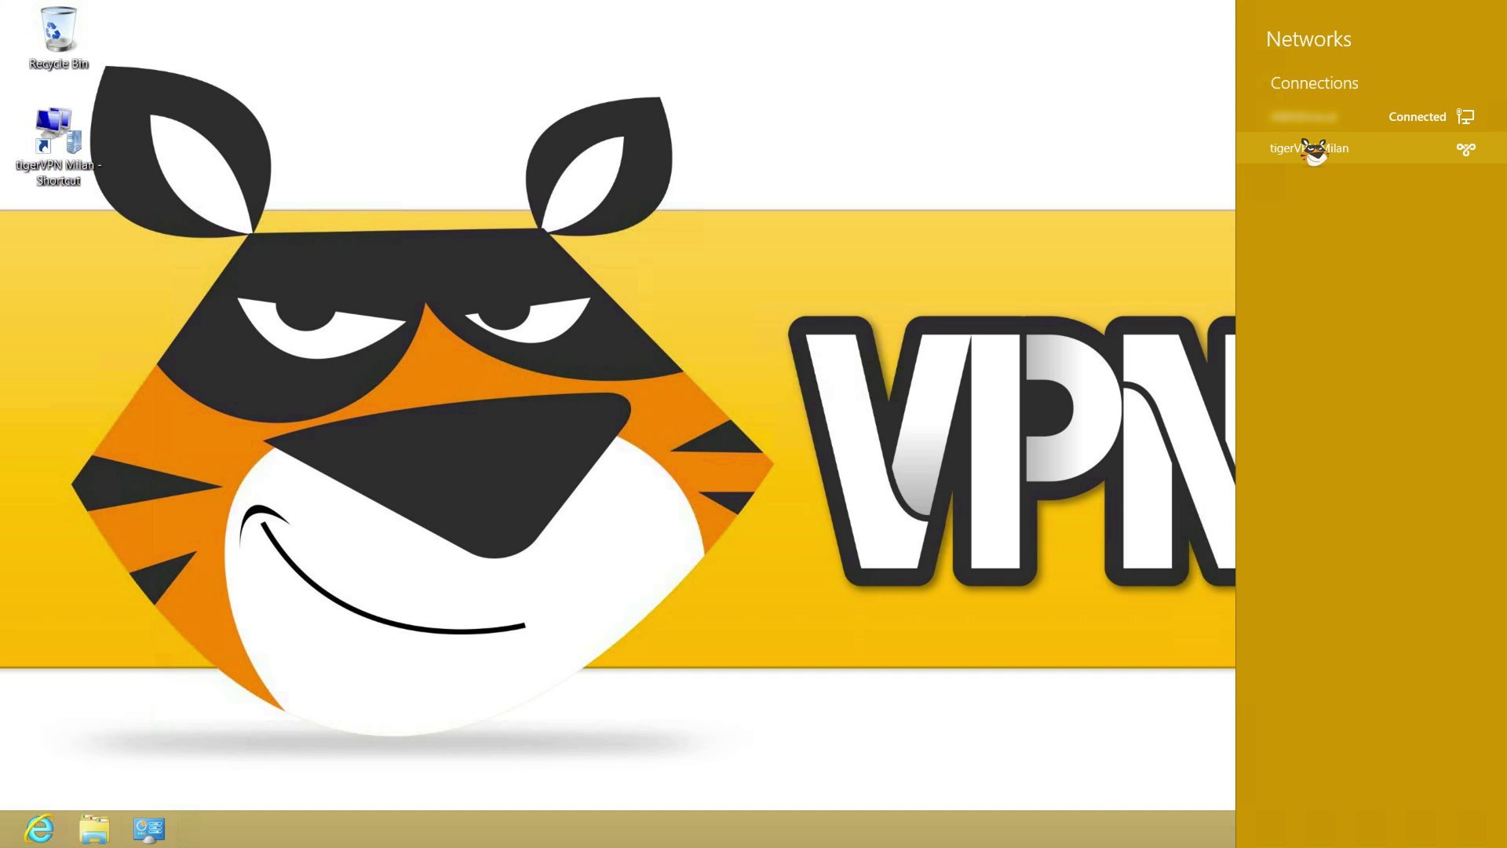
pyautogui.click(1313, 150)
pyautogui.press('Return')
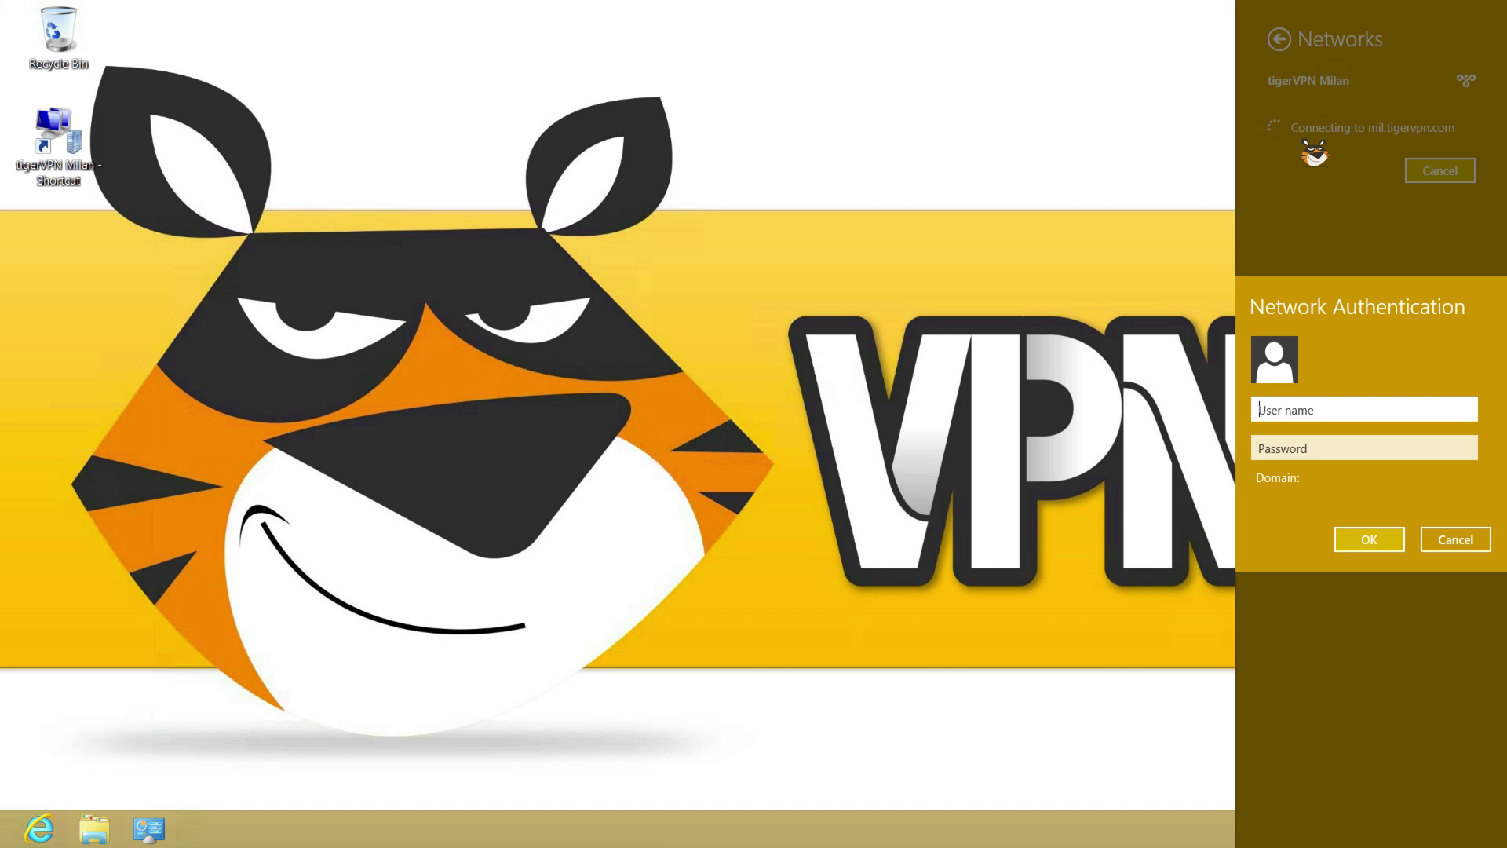
pyautogui.press('Tab')
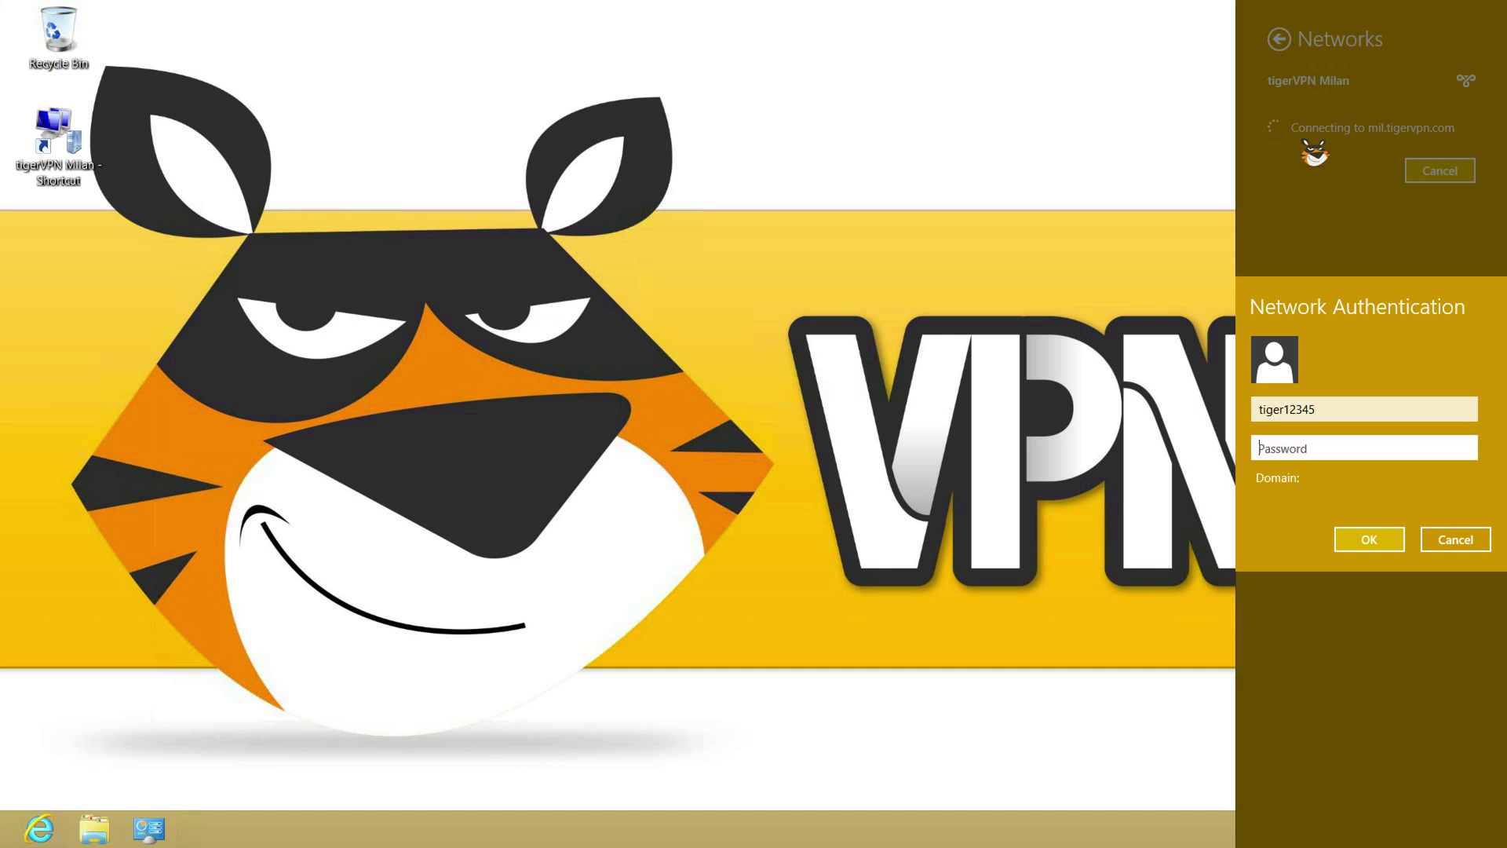
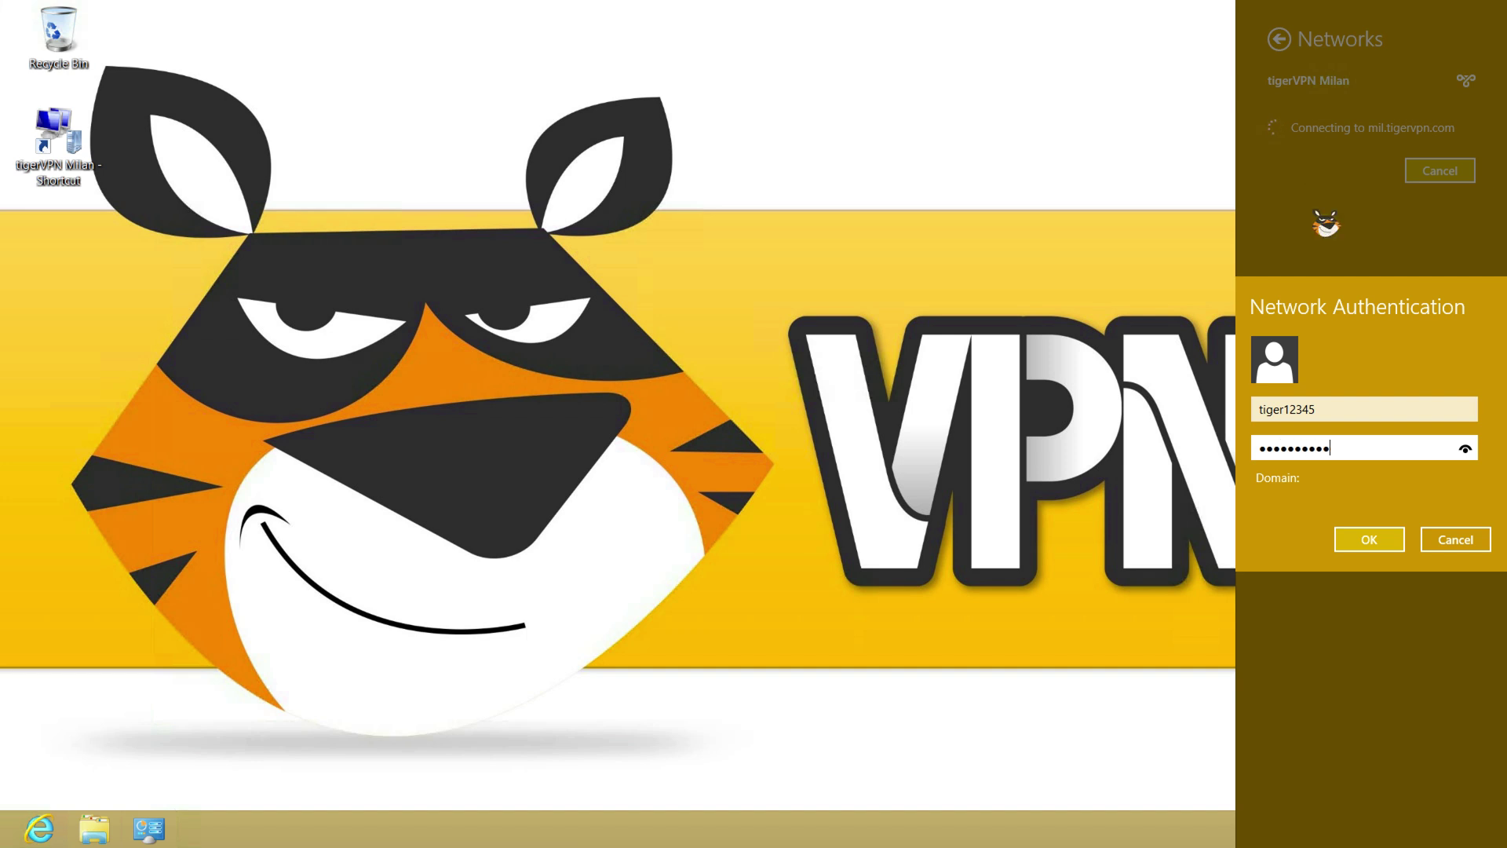
pyautogui.click(1370, 540)
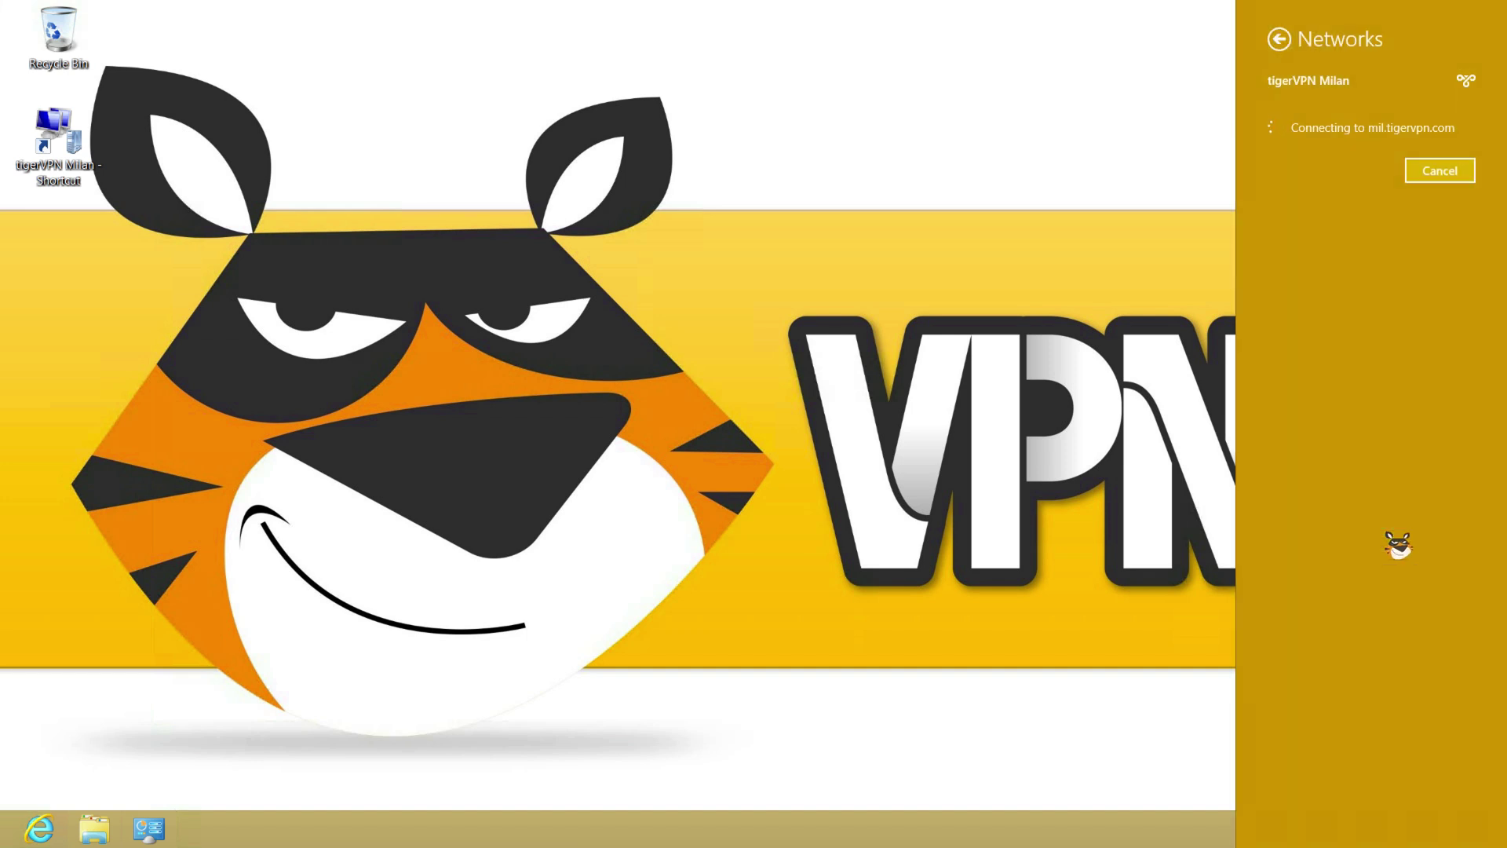